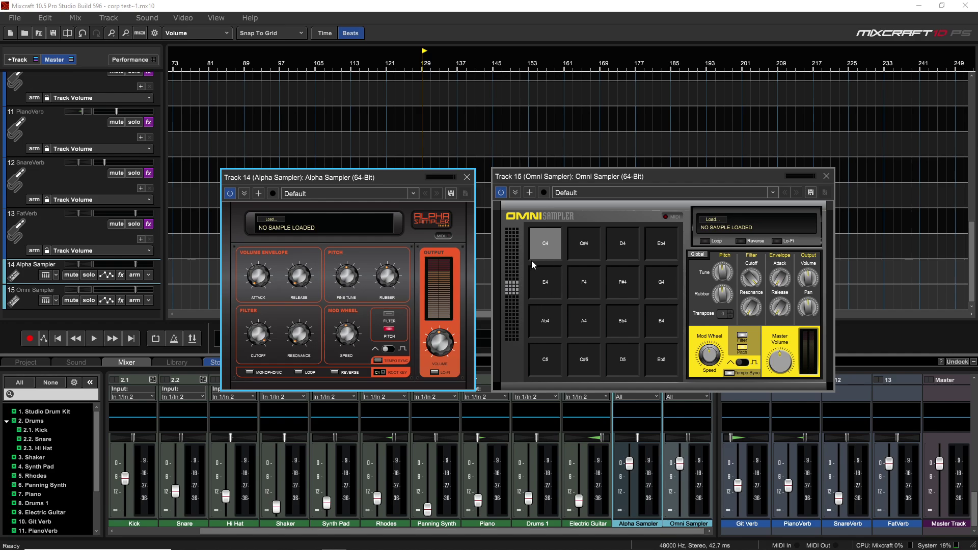
# Browse through the Omni Sampler's pad banks, return to the bank starting at C4 and select the C#4 pad.
pyautogui.moveTo(513, 291); pyautogui.dragTo(515, 262)
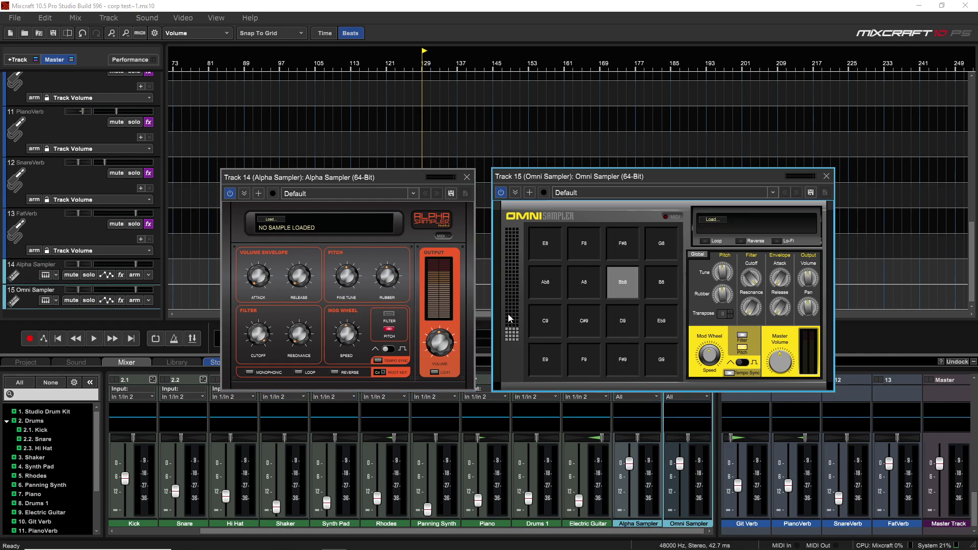
pyautogui.click(512, 292)
pyautogui.moveTo(512, 291)
pyautogui.mouseDown()
pyautogui.moveTo(512, 260)
pyautogui.moveTo(514, 291)
pyautogui.mouseUp()
pyautogui.click(584, 244)
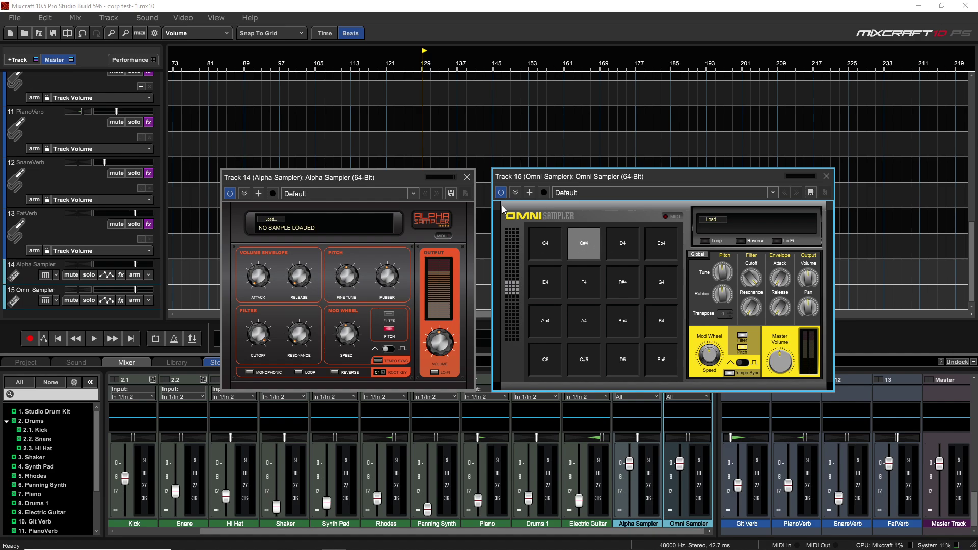
# Close the Omni Sampler window and load the Kick clip at bar 77 from the timeline into the Alpha Sampler.
pyautogui.click(826, 176)
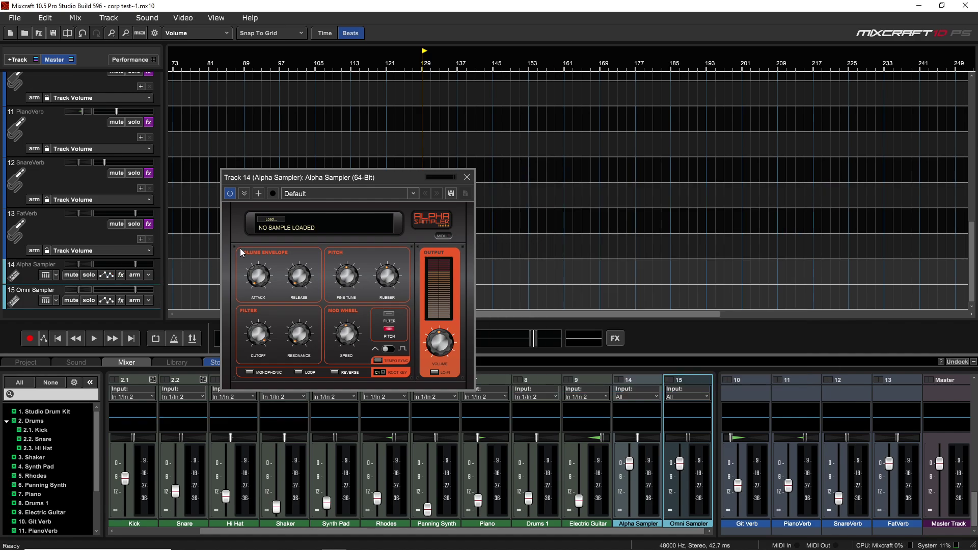
pyautogui.scroll(10, 72, 229)
pyautogui.scroll(-3, 203, 153)
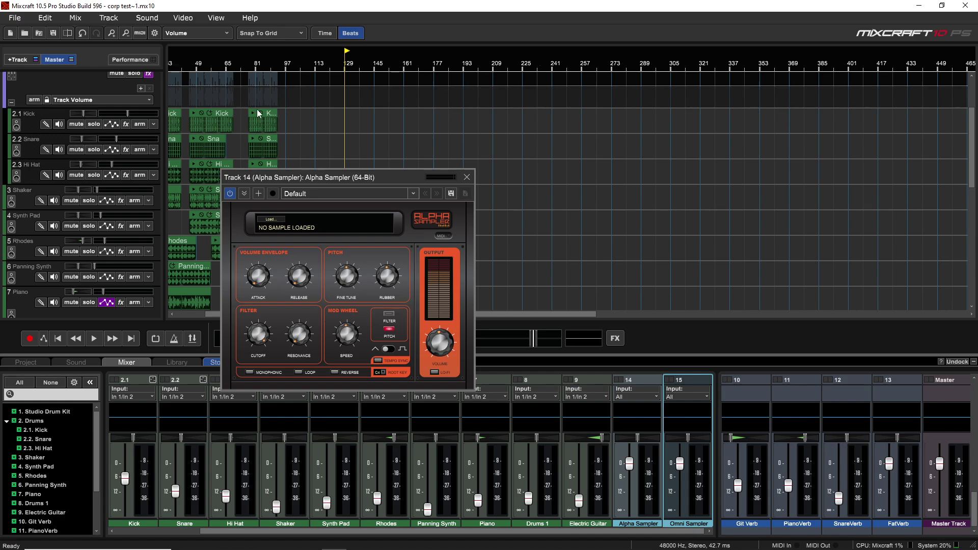
pyautogui.moveTo(270, 118); pyautogui.dragTo(296, 217)
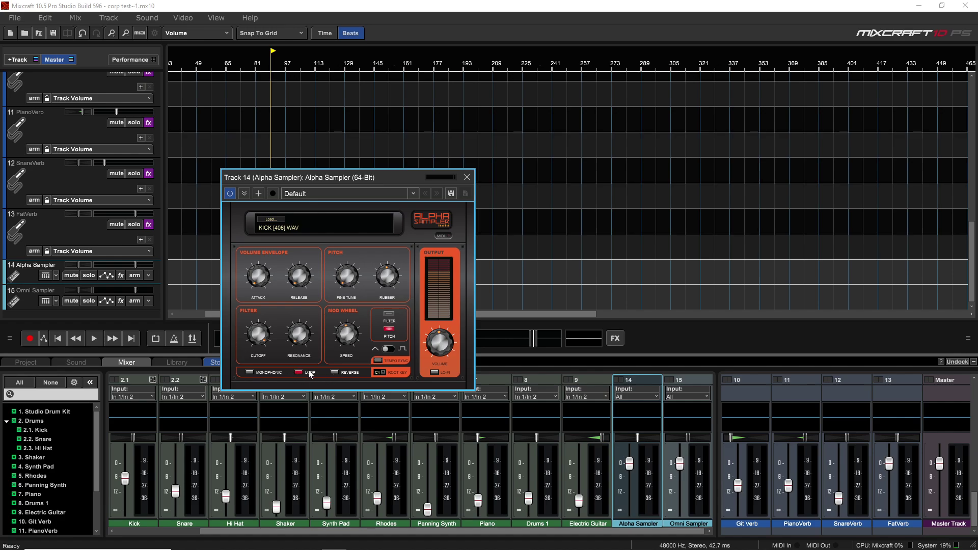
# Turn off Loop in the Alpha Sampler and audition the kick sample with Reverse and Lo-Fi, switching both off again.
pyautogui.click(336, 371)
pyautogui.click(299, 372)
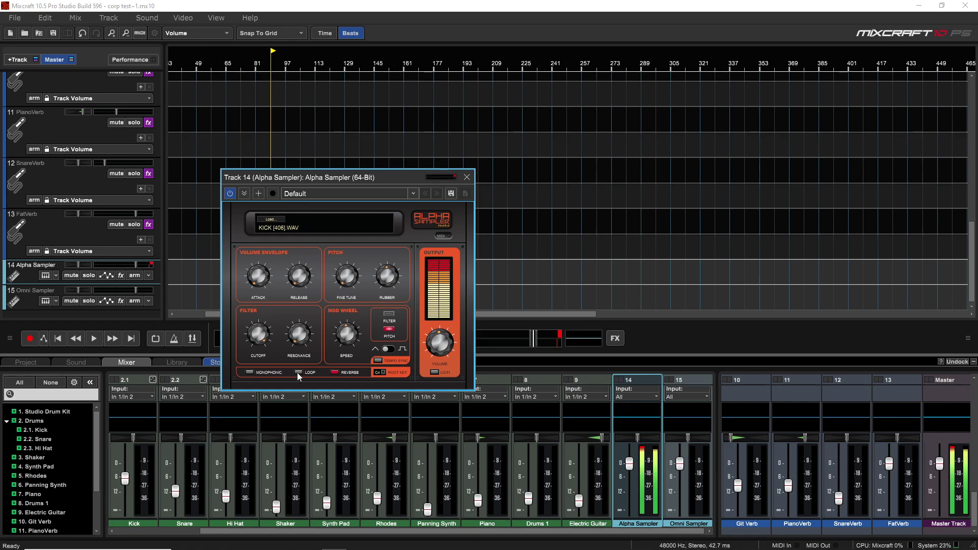
pyautogui.click(335, 372)
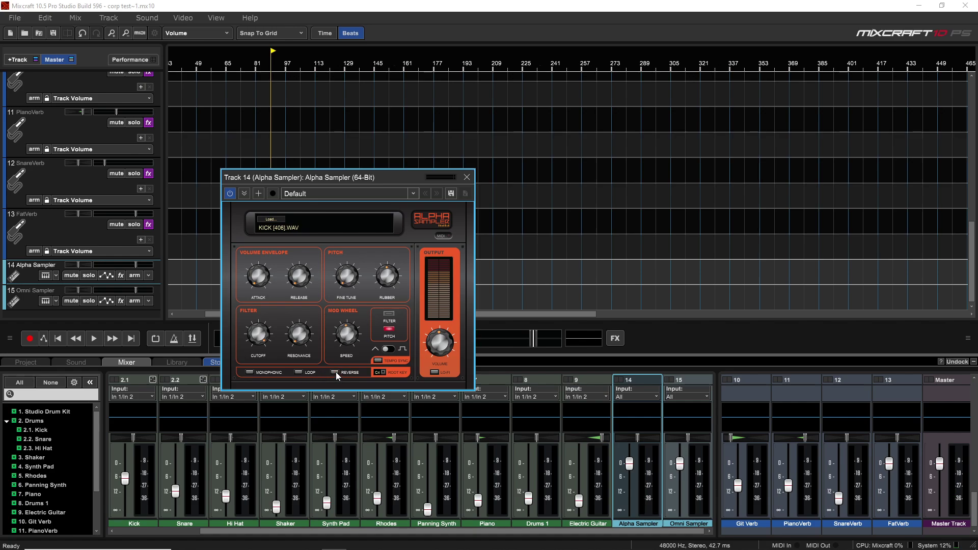
pyautogui.click(434, 372)
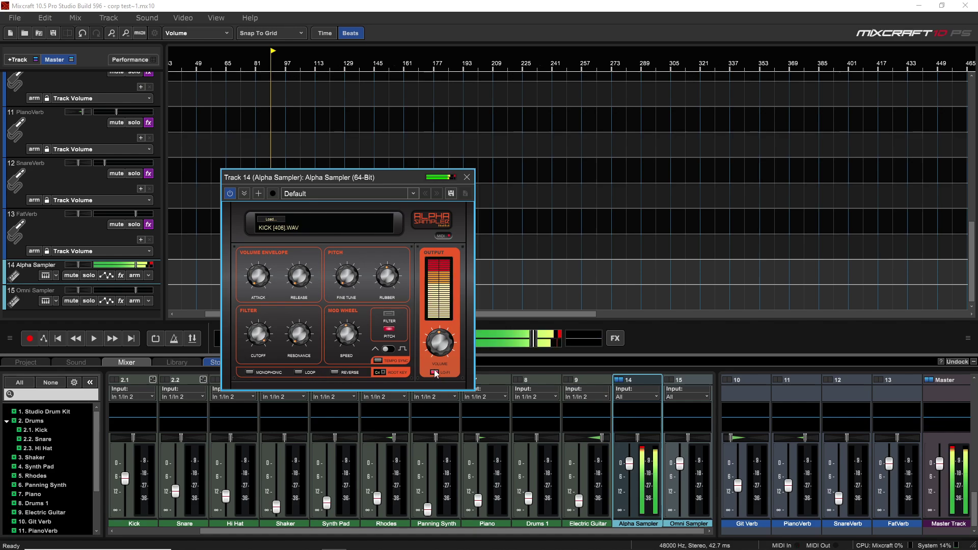
pyautogui.moveTo(297, 282)
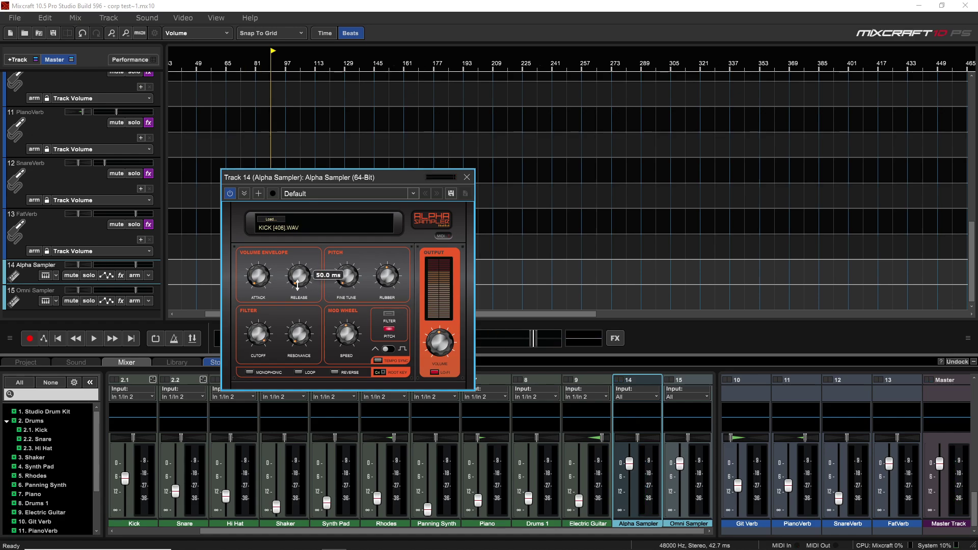
pyautogui.click(435, 372)
# View the Alpha Sampler's sample-loading dialog and dismiss it without choosing a sound.
pyautogui.click(271, 222)
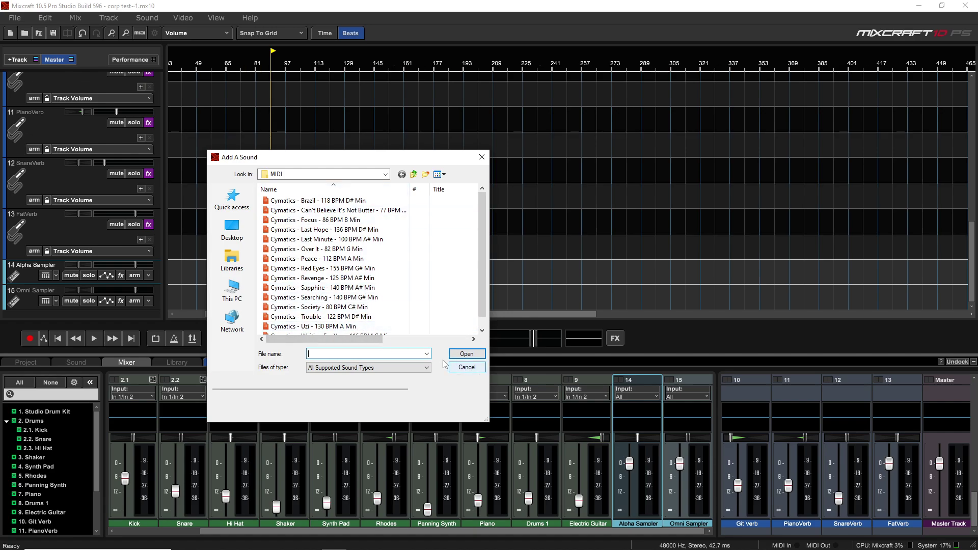
pyautogui.click(467, 368)
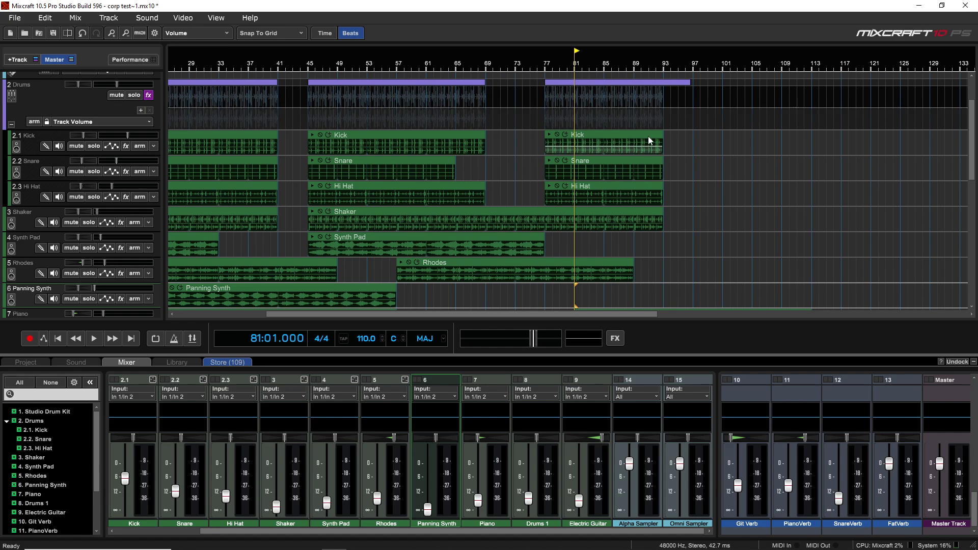
# Select the single kick hit between bars 3 and 4 of the Kick clip's waveform and copy it to an Alpha Sampler.
pyautogui.click(618, 134)
pyautogui.doubleClick(602, 132)
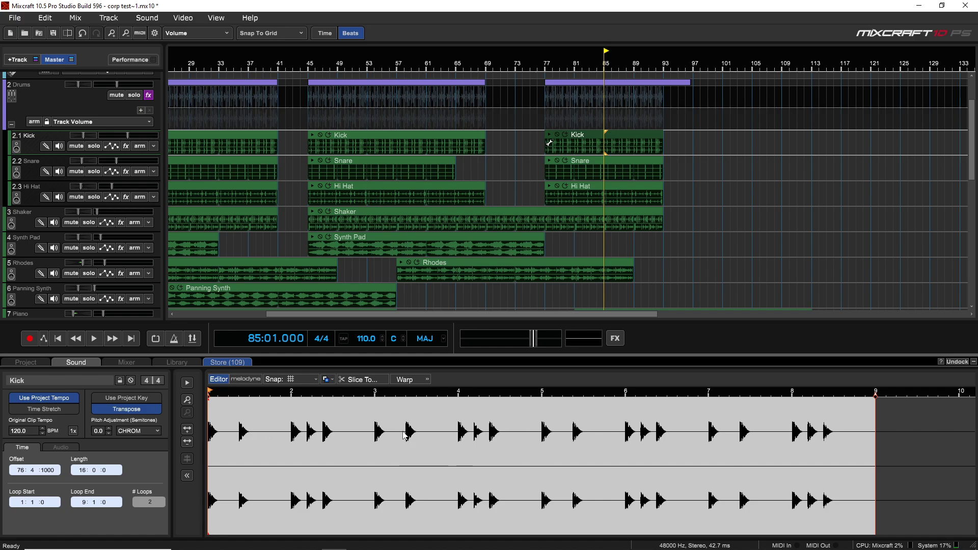
pyautogui.moveTo(406, 435); pyautogui.dragTo(425, 449)
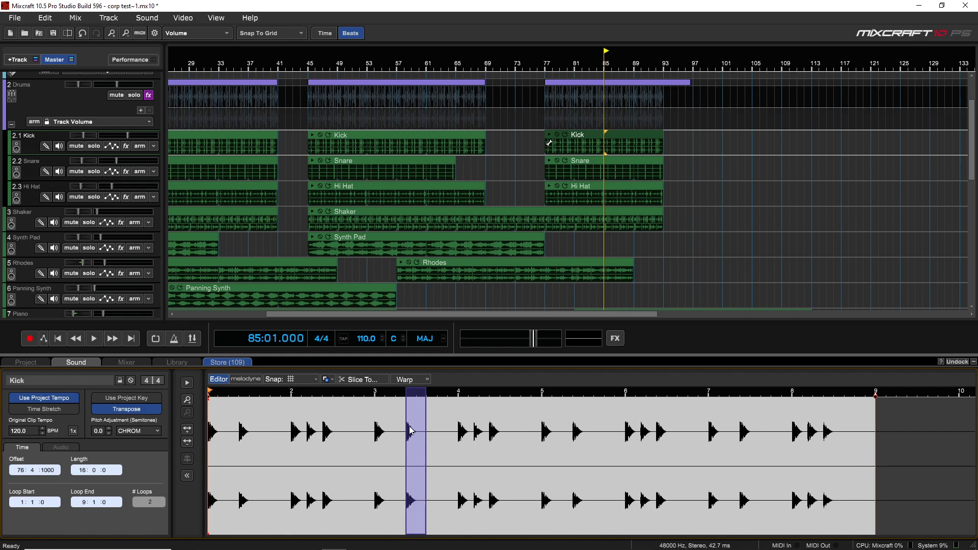
pyautogui.rightClick(413, 432)
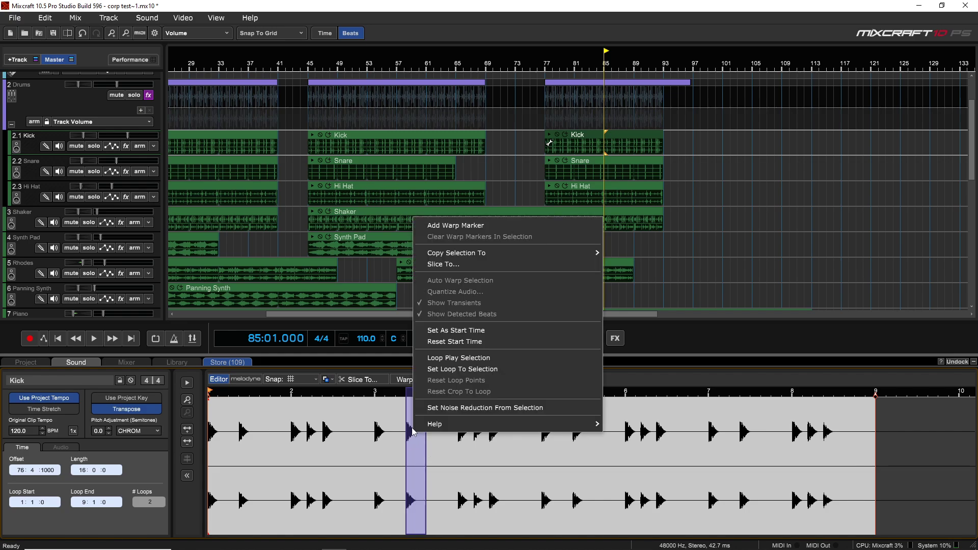
pyautogui.moveTo(514, 252)
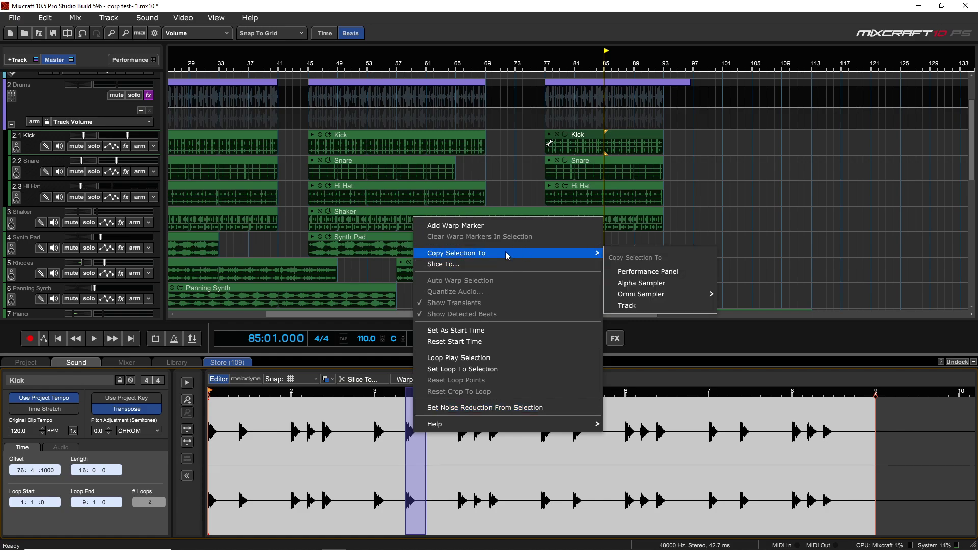
pyautogui.click(669, 289)
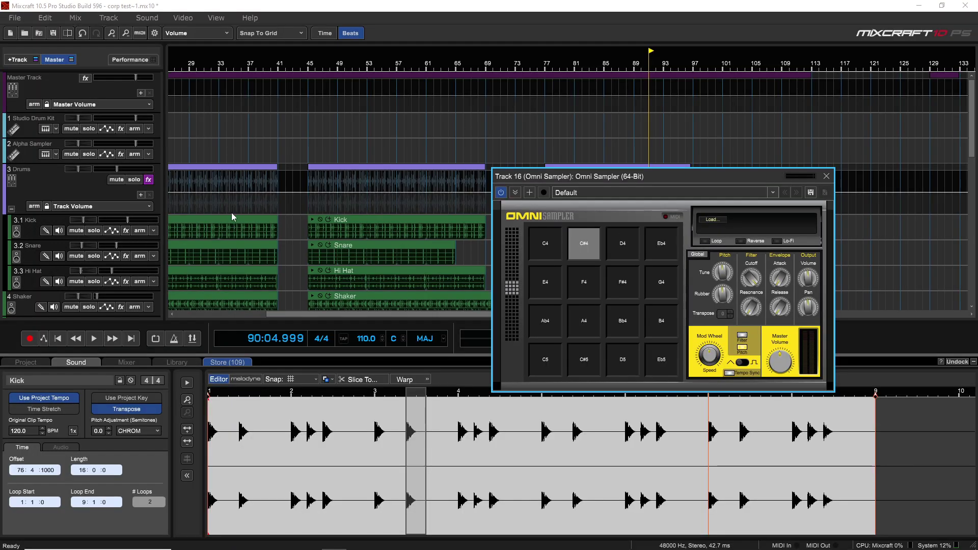
# View the sample-loading dialog for the Omni Sampler's C4 pad and dismiss it without choosing a sound.
pyautogui.click(553, 244)
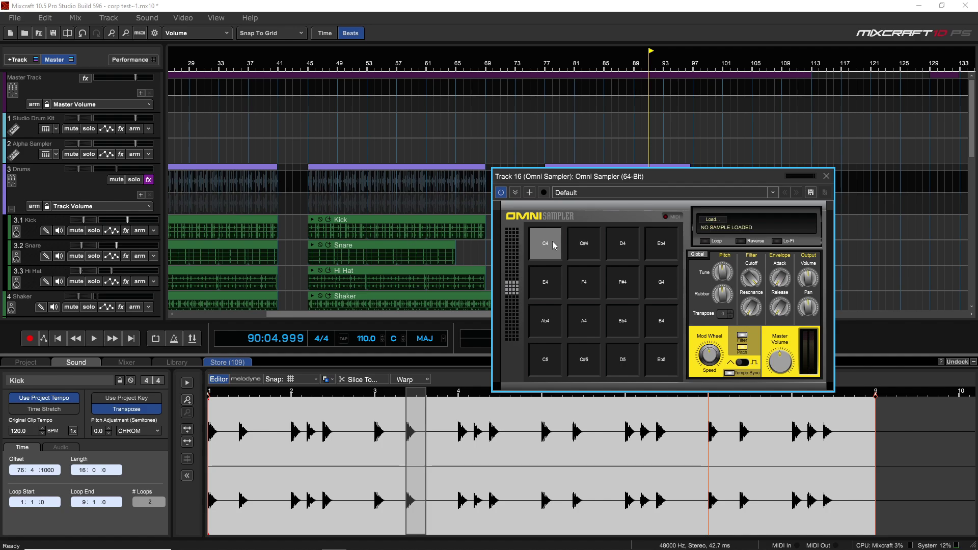
pyautogui.click(583, 245)
pyautogui.doubleClick(551, 244)
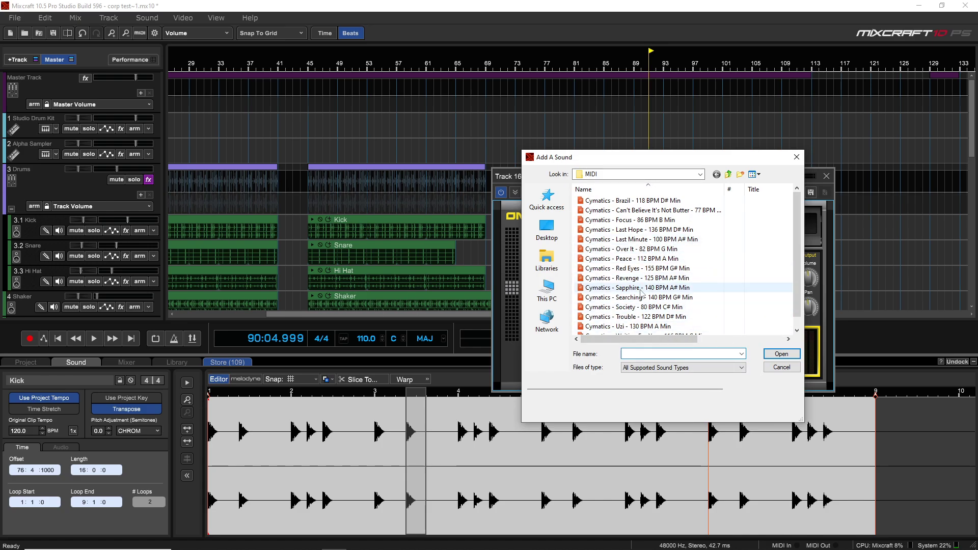
pyautogui.click(782, 368)
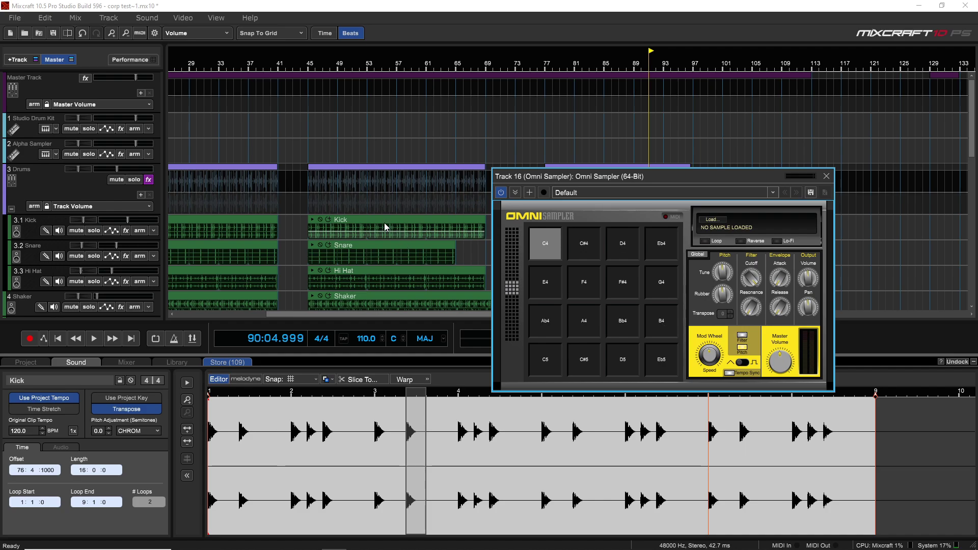
# Load the Kick clip at bar 45 from the timeline onto the Omni Sampler's C4 pad.
pyautogui.moveTo(396, 221); pyautogui.dragTo(538, 231)
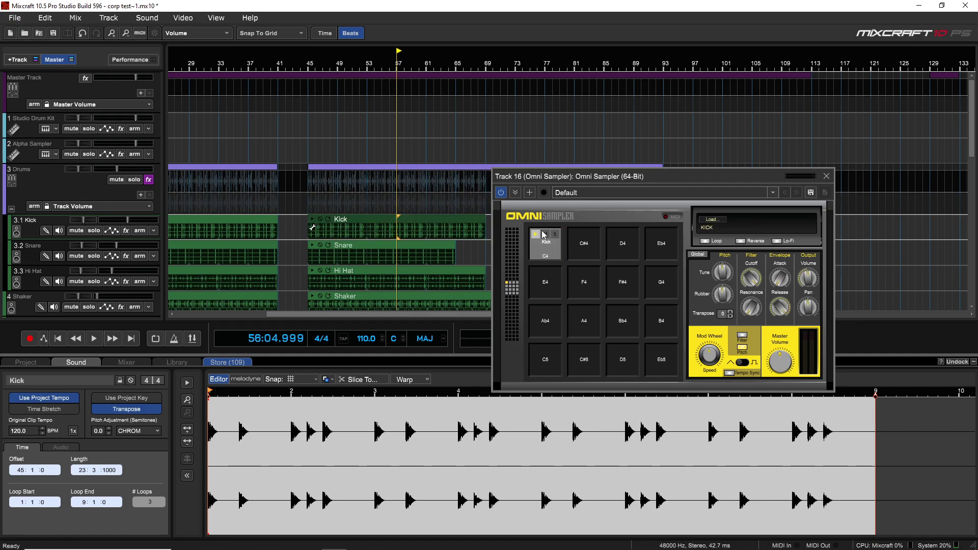
pyautogui.click(540, 240)
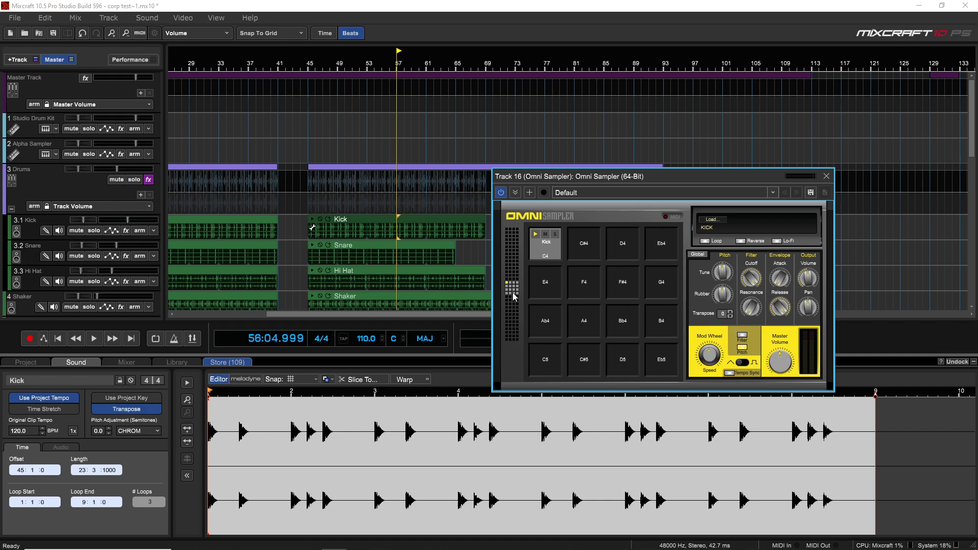
# Explore the pad bank overview and inspect the empty C#4, D4 and Eb4 pads.
pyautogui.moveTo(515, 289)
pyautogui.mouseDown()
pyautogui.moveTo(516, 242)
pyautogui.moveTo(509, 308)
pyautogui.moveTo(513, 285)
pyautogui.mouseUp()
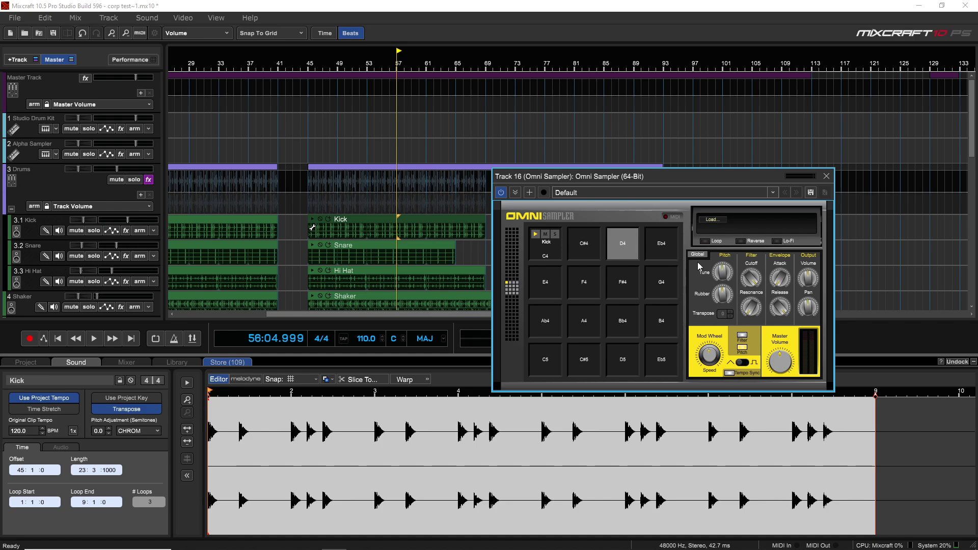
pyautogui.click(584, 247)
pyautogui.click(623, 245)
pyautogui.click(661, 245)
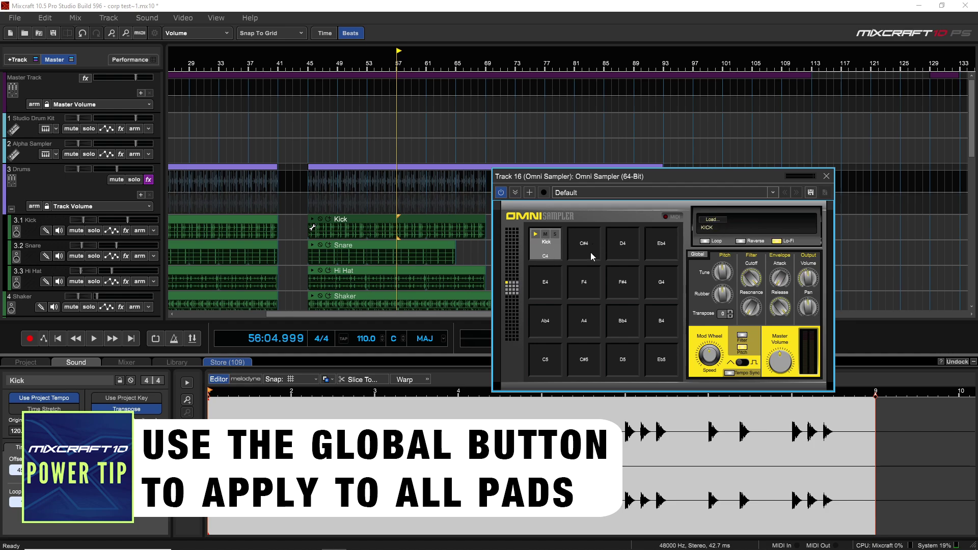
# Compare the empty D4 pad's settings with the C4 kick pad's and turn off Lo-Fi for the kick pad.
pyautogui.click(622, 250)
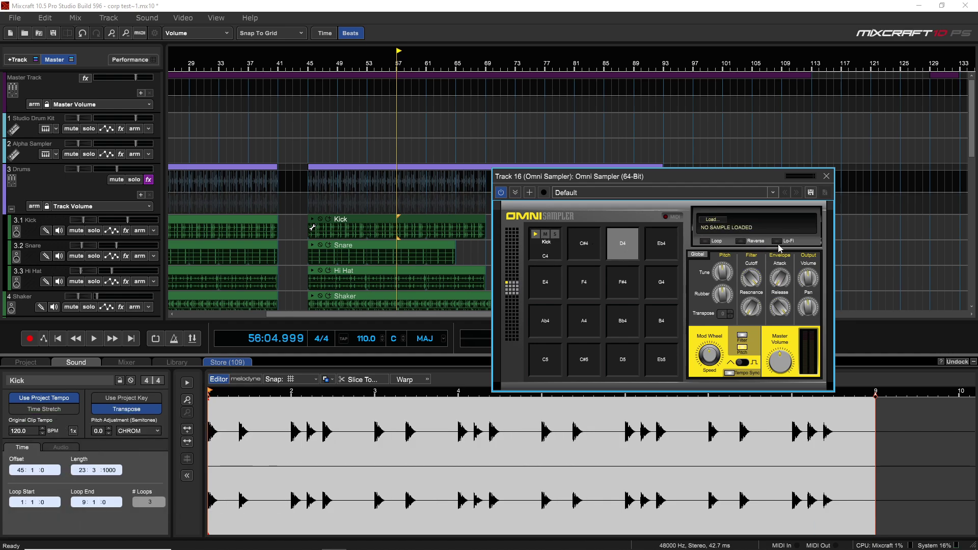
pyautogui.click(548, 251)
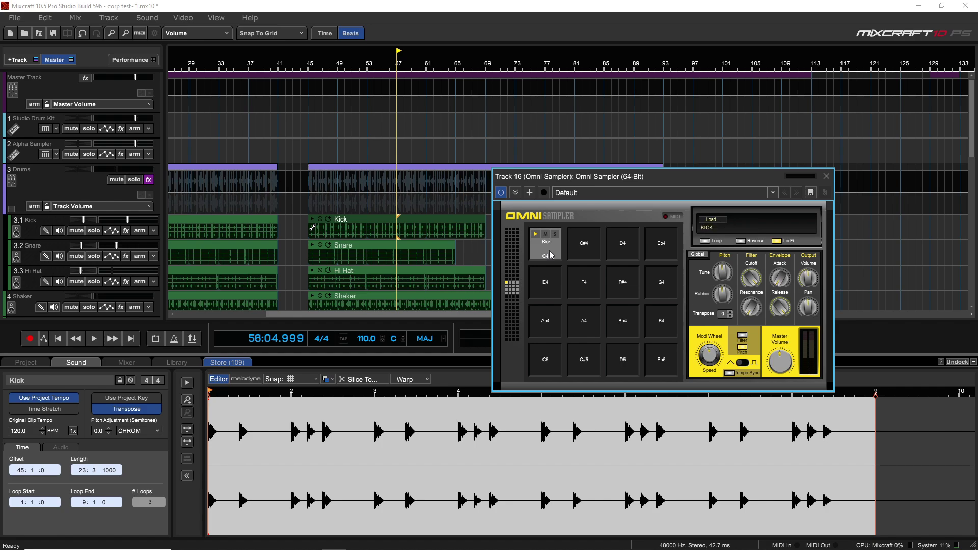
pyautogui.click(777, 240)
# Select the single kick hit between bars 3 and 4 of the waveform and copy it to the existing Omni Sampler (16).
pyautogui.click(400, 448)
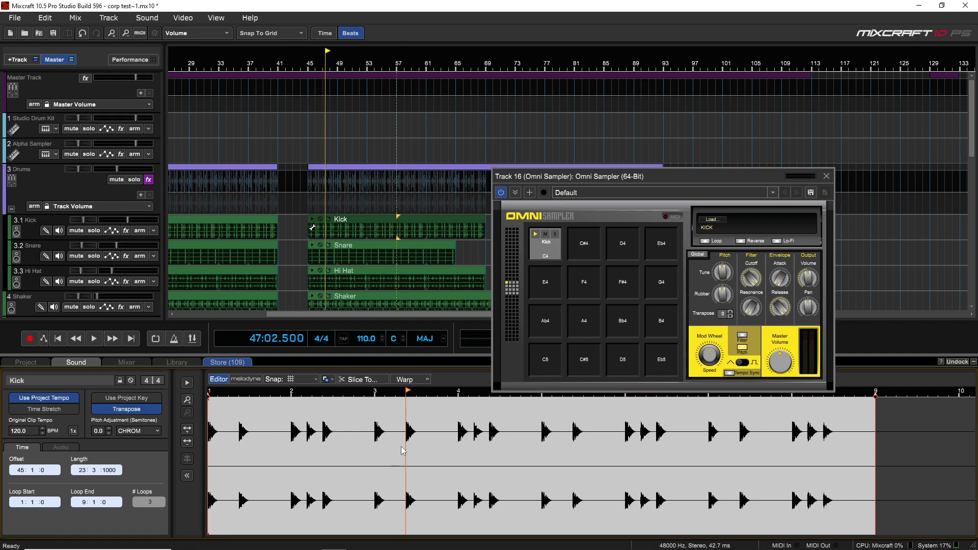
pyautogui.moveTo(406, 446); pyautogui.dragTo(427, 448)
pyautogui.rightClick(406, 433)
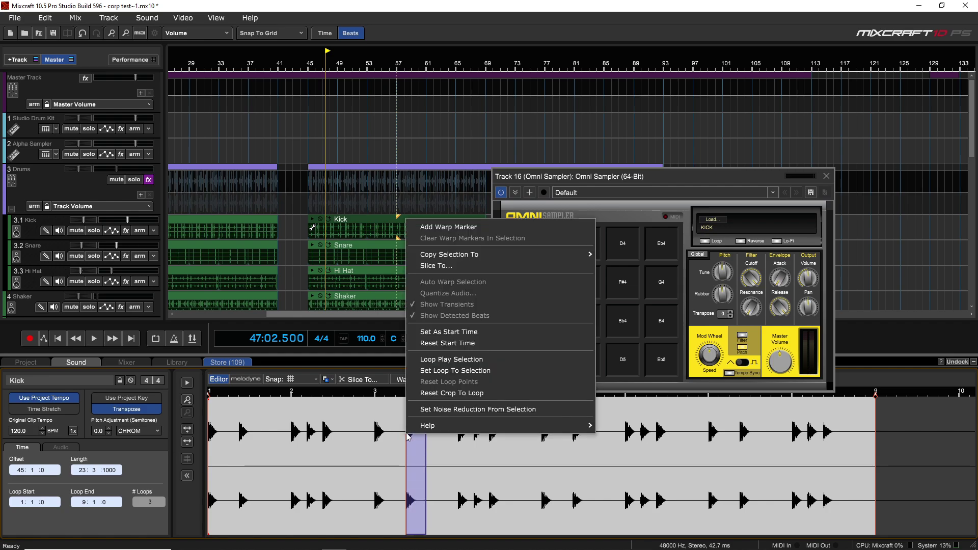
pyautogui.moveTo(504, 253)
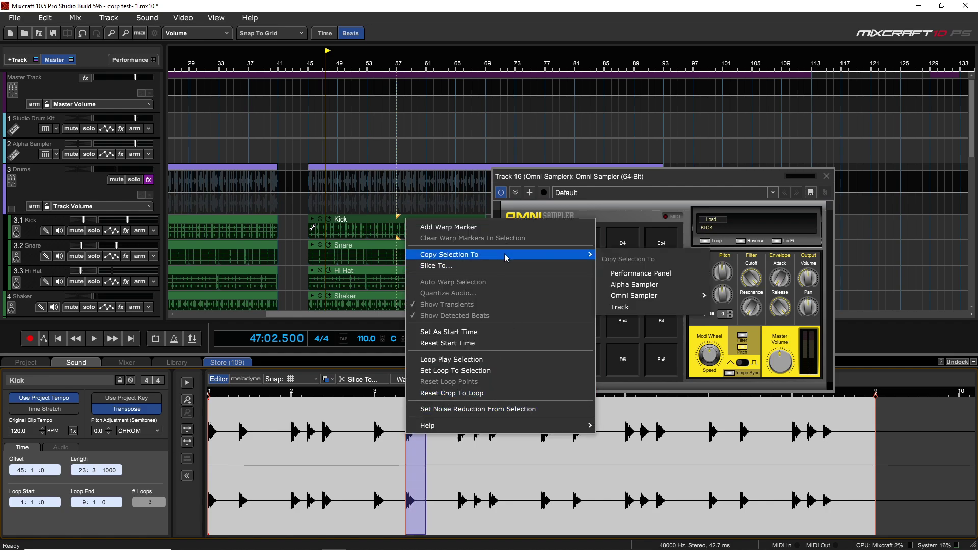
pyautogui.moveTo(657, 301)
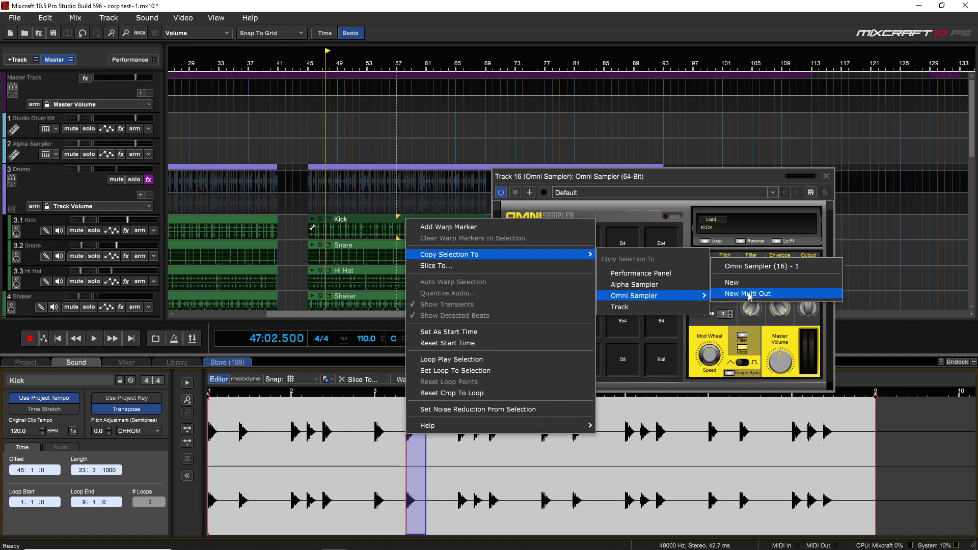
pyautogui.click(750, 265)
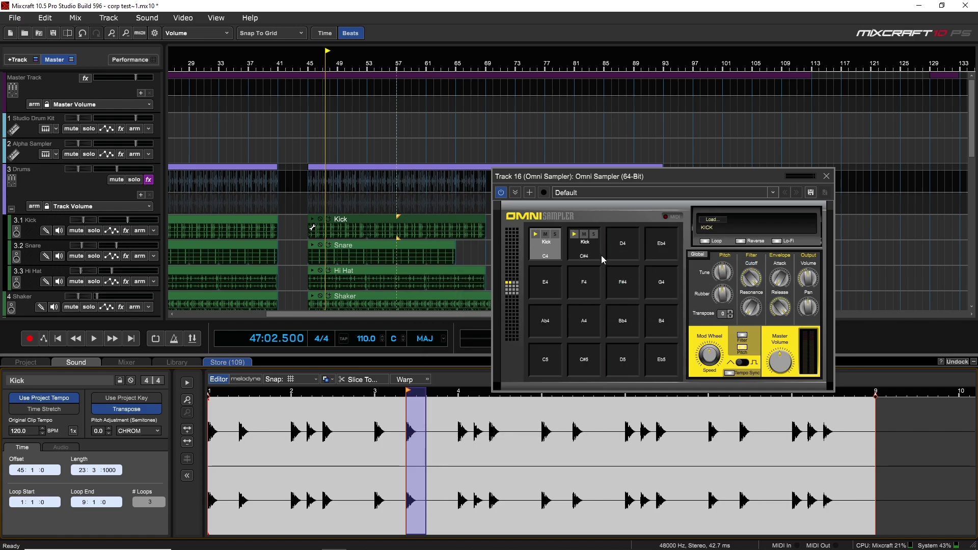
# Compare the settings of the two kick samples on the C4 and C#4 pads.
pyautogui.click(557, 254)
pyautogui.click(576, 255)
pyautogui.click(553, 256)
# Delete the kick sample from the Omni Sampler's C#4 pad.
pyautogui.click(580, 250)
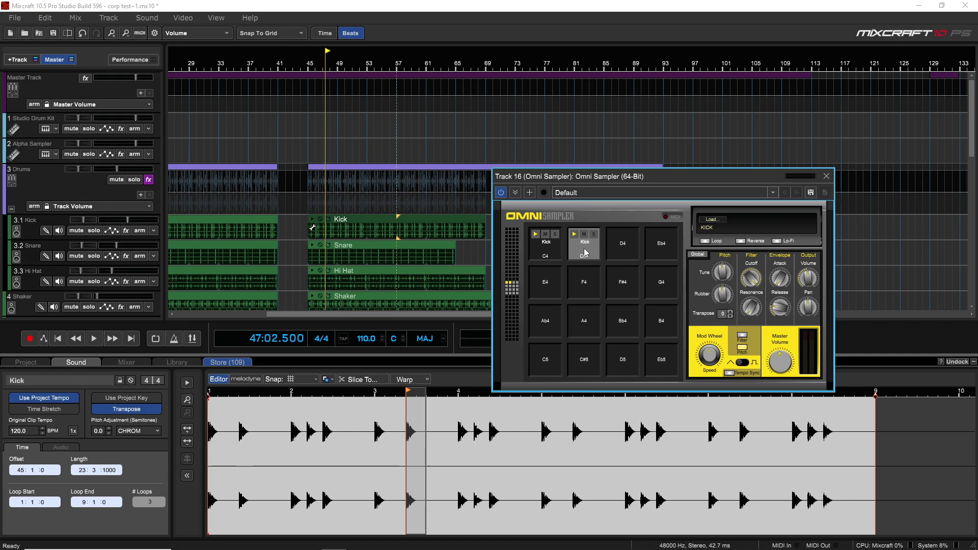
pyautogui.rightClick(584, 252)
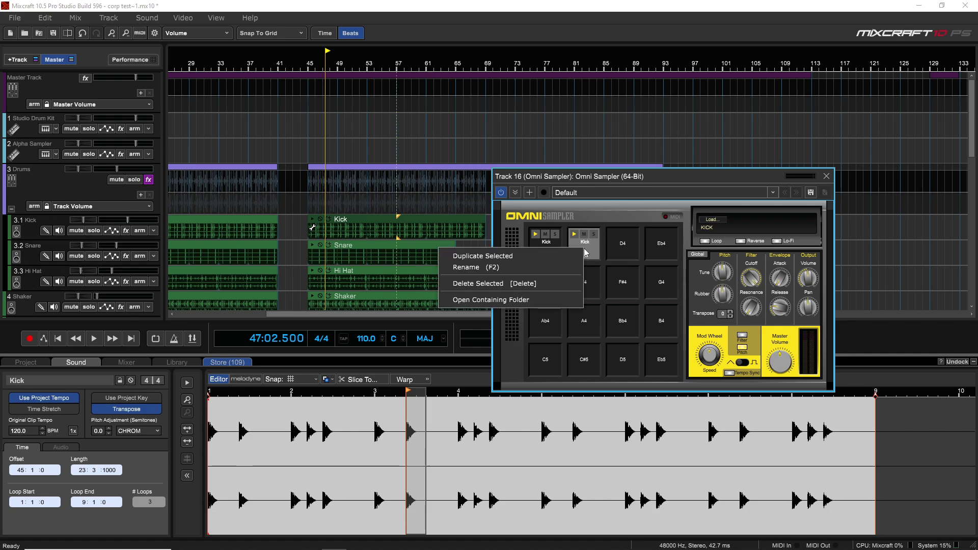
pyautogui.click(521, 284)
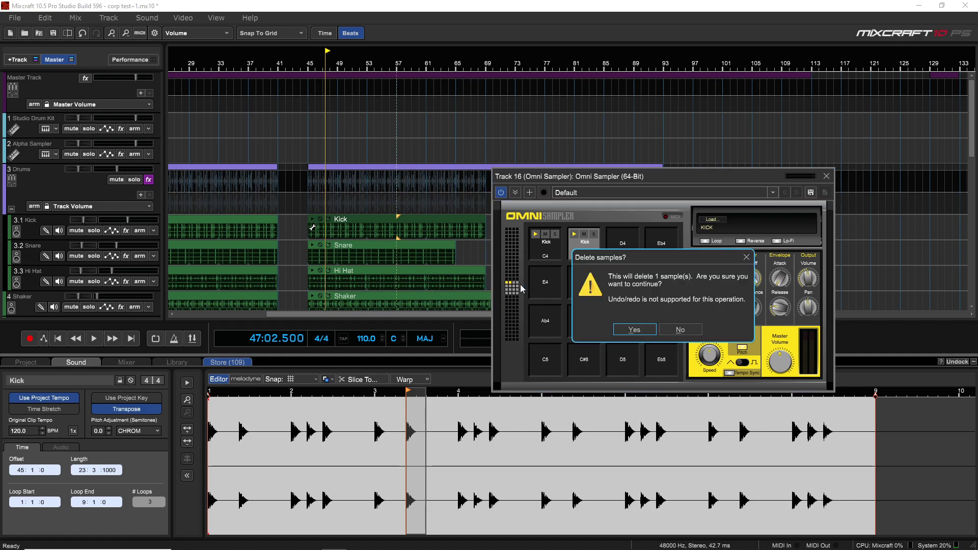
pyautogui.click(634, 332)
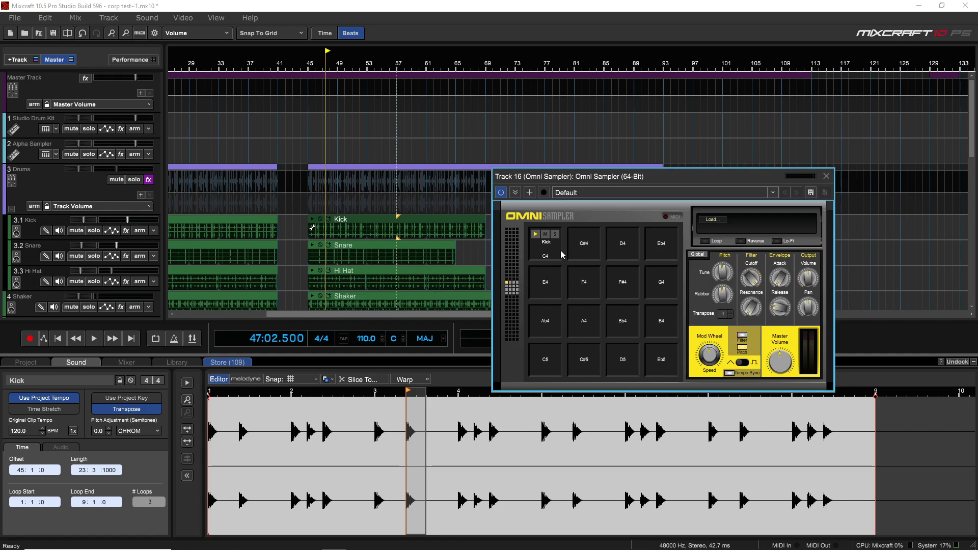
# Review the management options of the C4 kick pad and select the empty C#4 pad.
pyautogui.rightClick(548, 248)
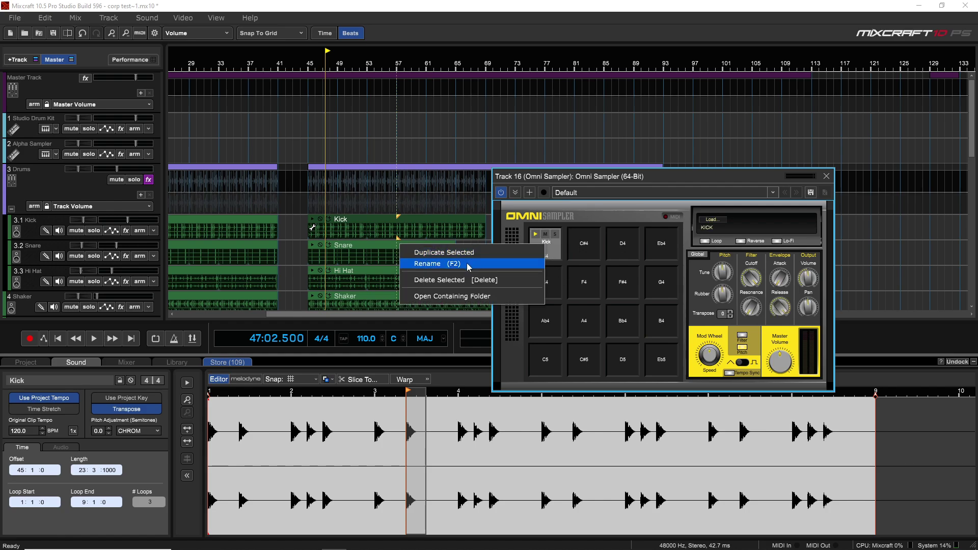
pyautogui.click(585, 250)
pyautogui.click(586, 250)
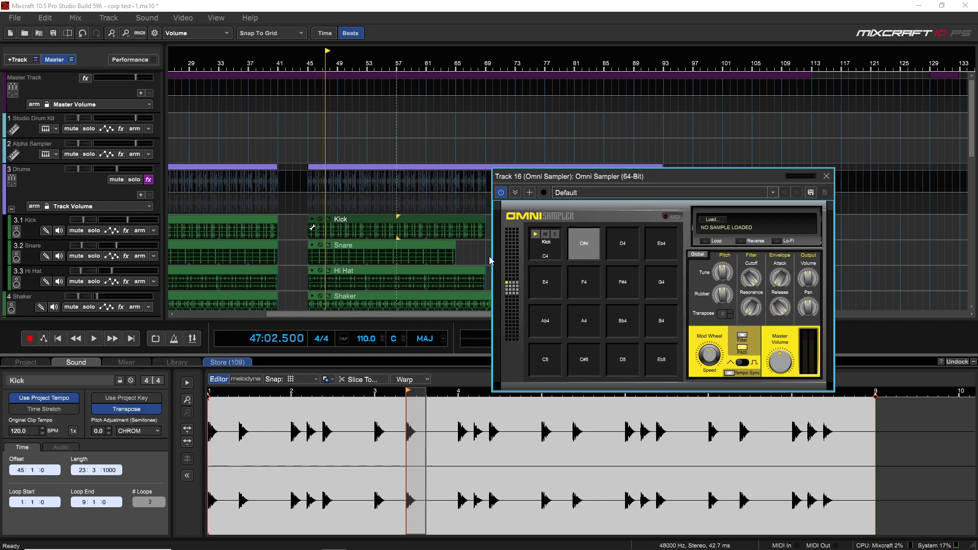
# Copy the first snare hit of the Snare clip to the existing Omni Sampler (16) and move it from the C#4 pad to D4.
pyautogui.click(396, 243)
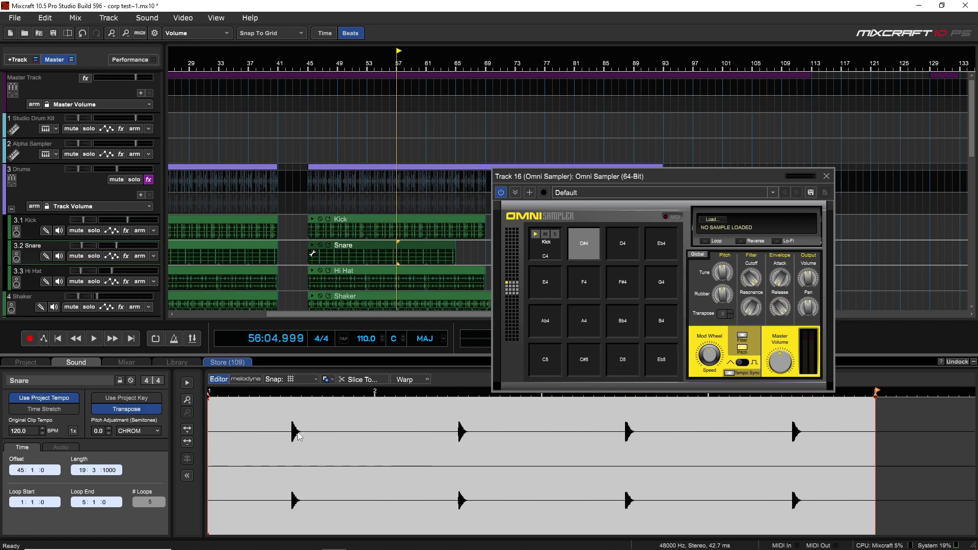
pyautogui.moveTo(292, 438); pyautogui.dragTo(301, 441)
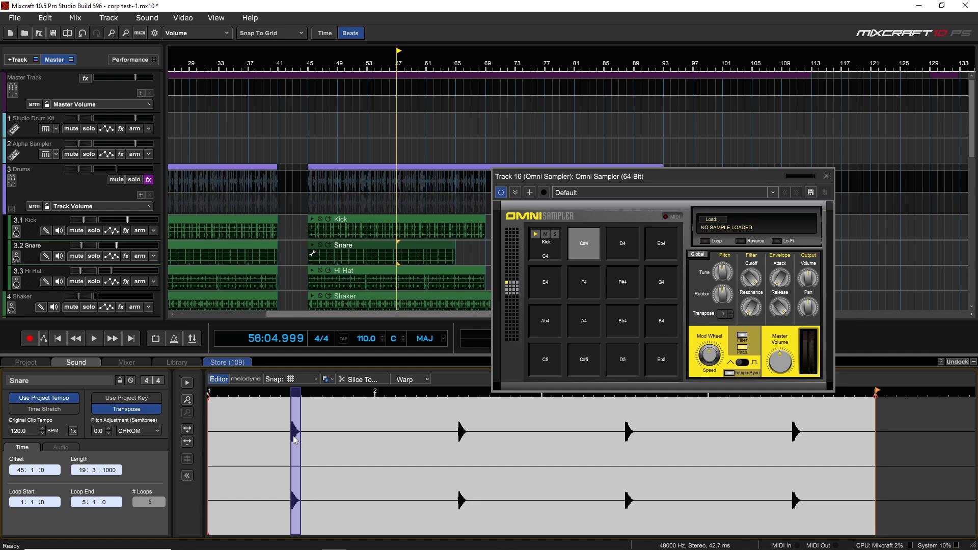
pyautogui.rightClick(303, 440)
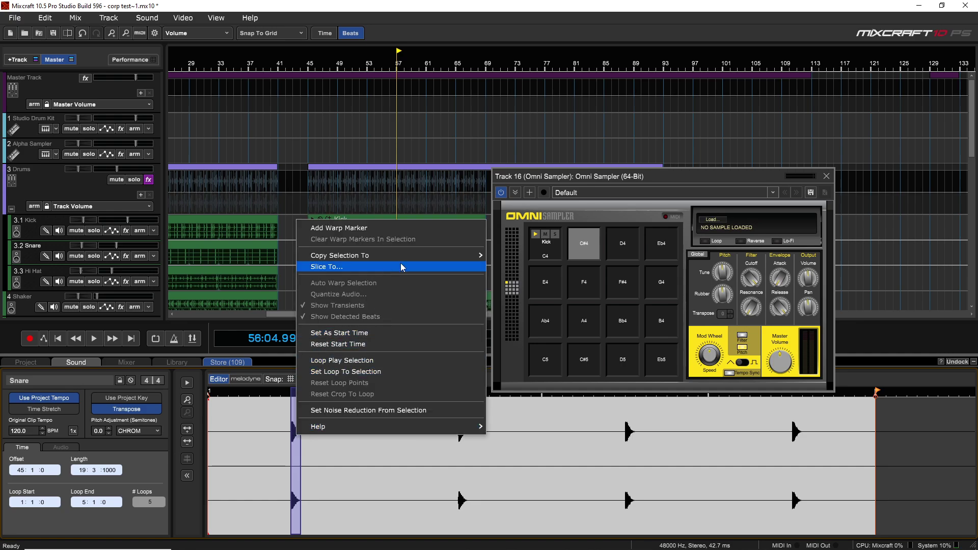
pyautogui.moveTo(435, 257)
pyautogui.moveTo(563, 299)
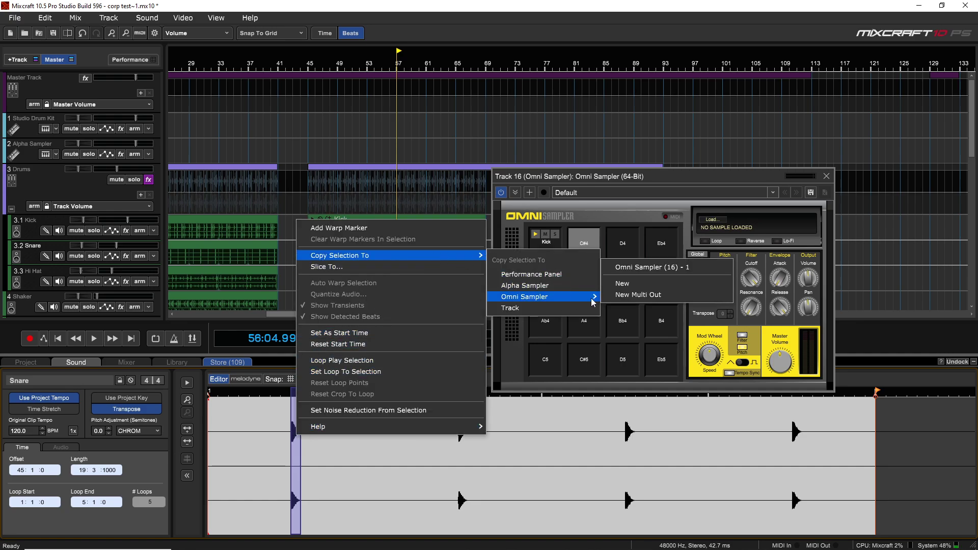
pyautogui.click(642, 283)
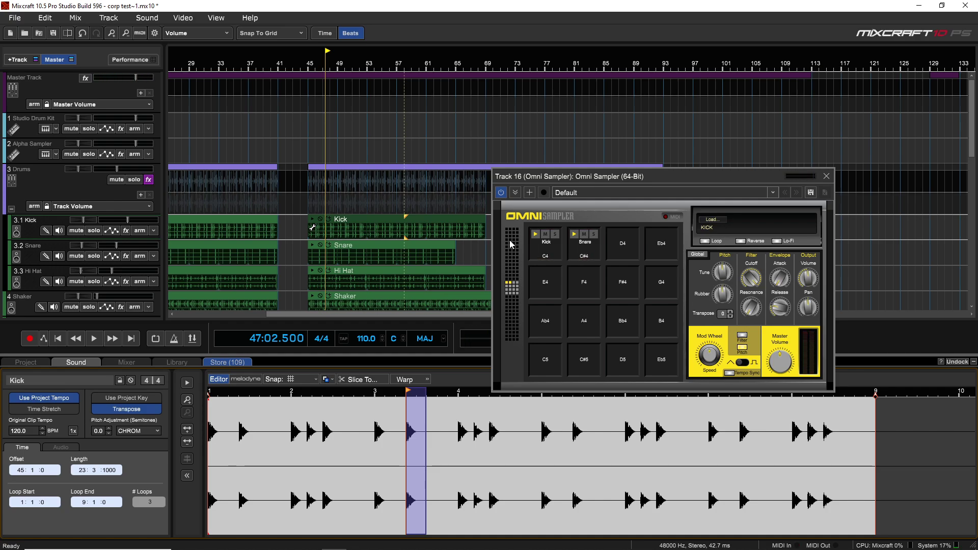
pyautogui.click(586, 251)
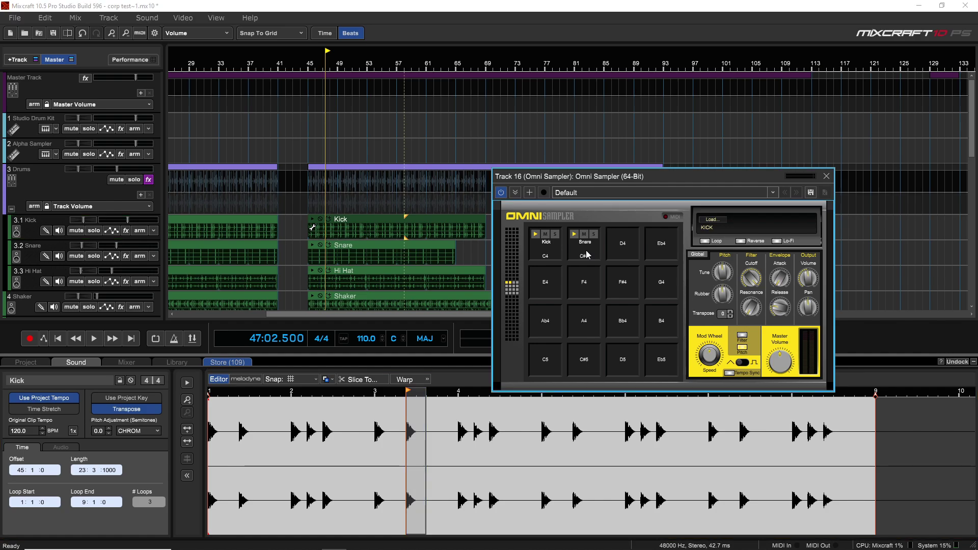
pyautogui.click(586, 252)
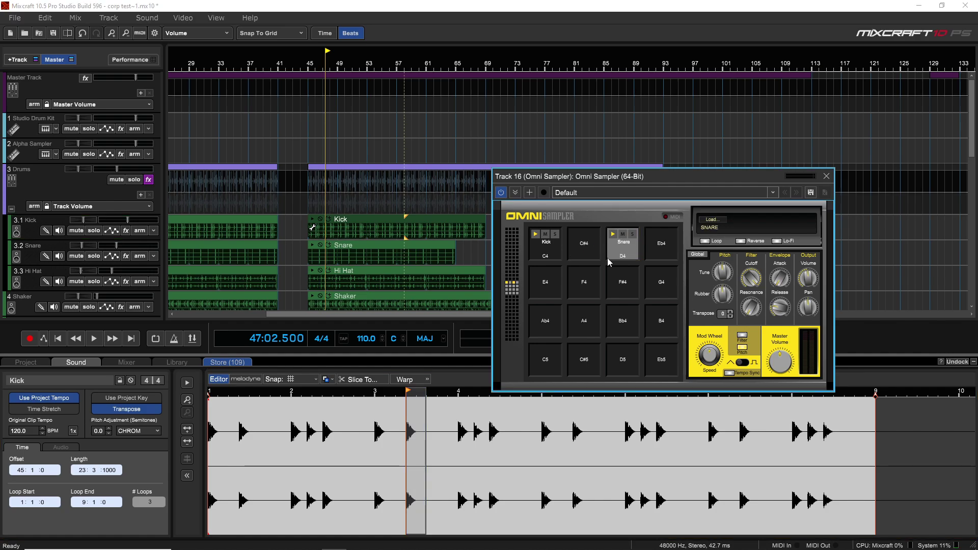
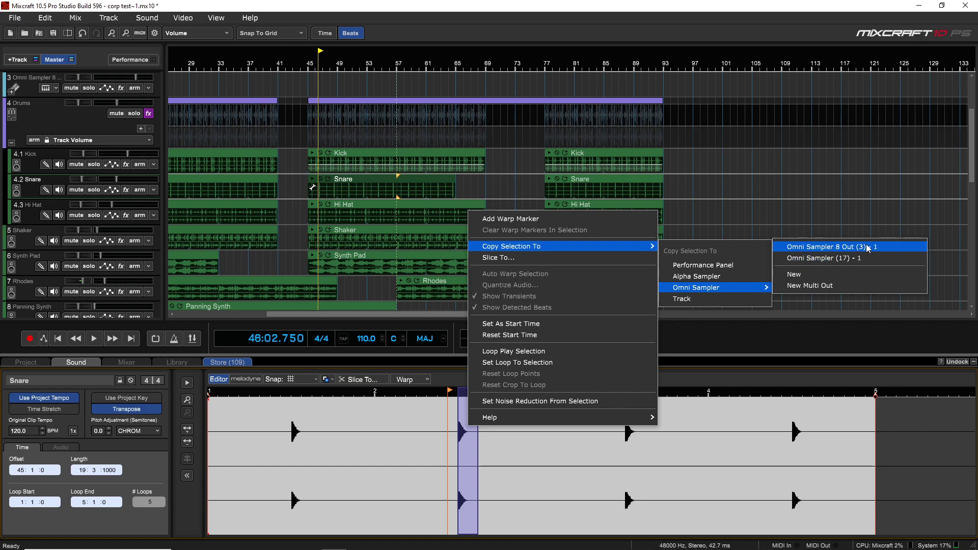
# Copy the selected snare hit to Omni Sampler 8 Out (3) and rename that track as Multi omni.
pyautogui.click(848, 247)
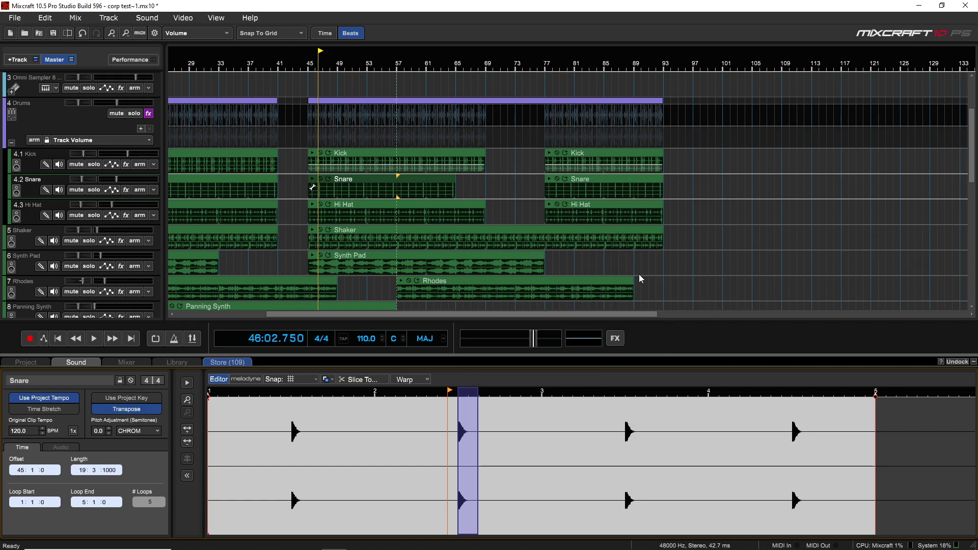
pyautogui.scroll(3, 61, 122)
pyautogui.scroll(2, 53, 154)
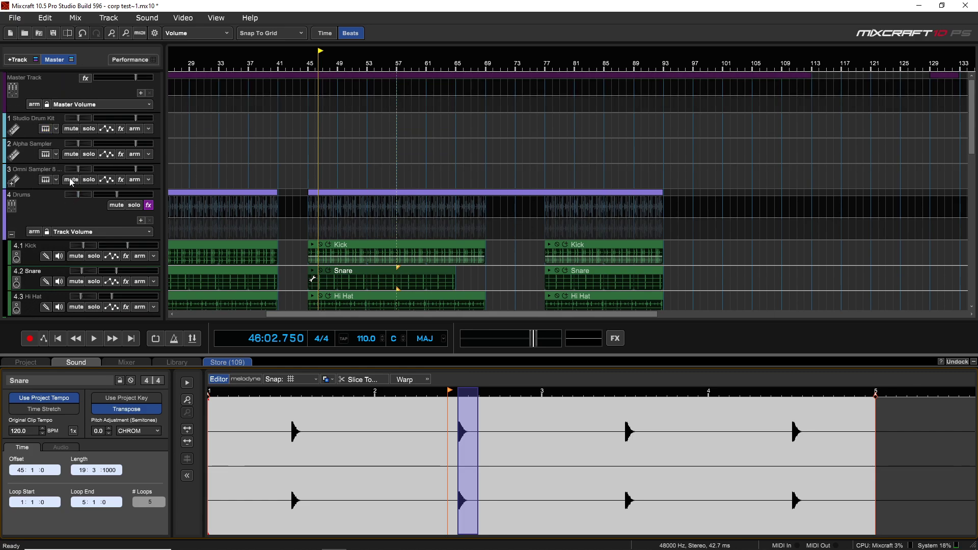
pyautogui.doubleClick(38, 173)
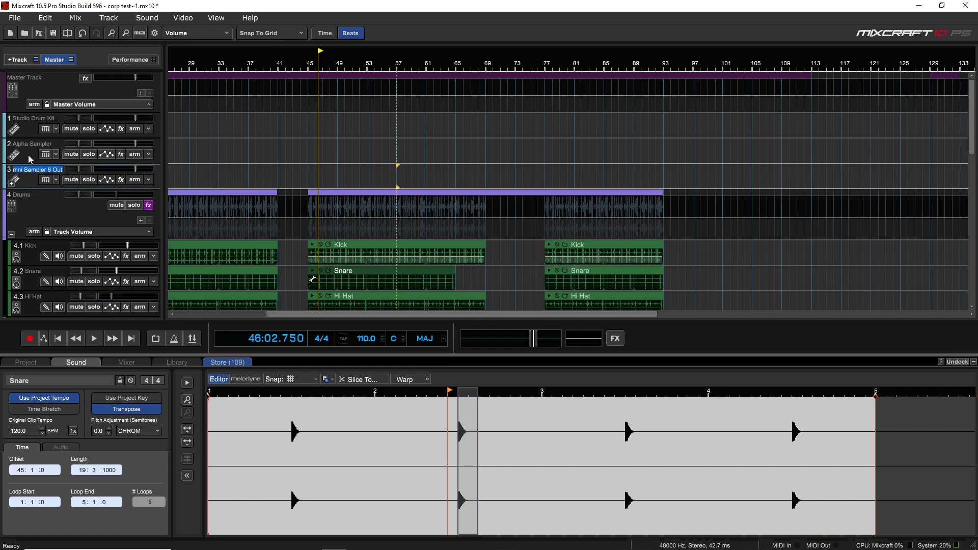
pyautogui.write('Multi omni')
pyautogui.press('Return')
# Move the snare in the Multi omni sampler from the C#4 pad to D4 and compare the kick and snare output assignments.
pyautogui.click(45, 179)
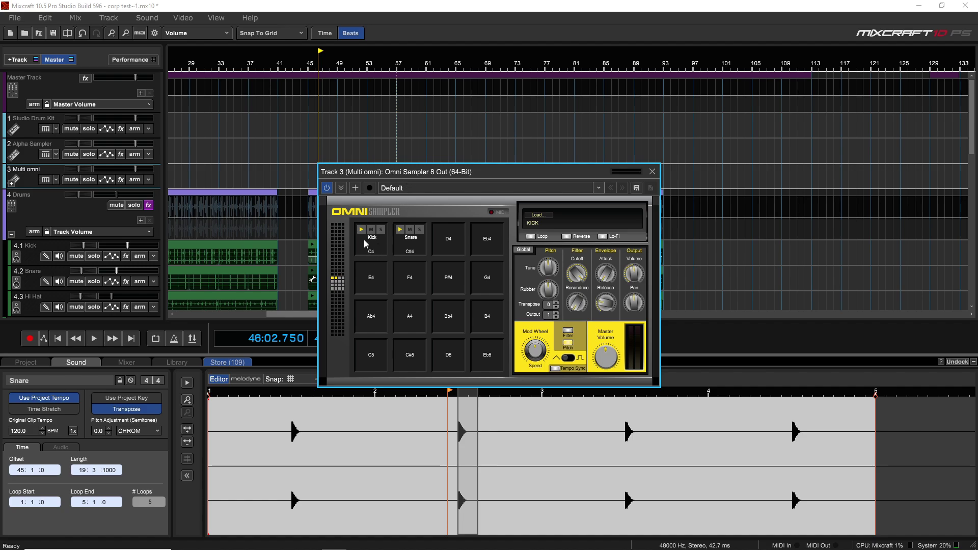
pyautogui.moveTo(408, 248); pyautogui.dragTo(457, 249)
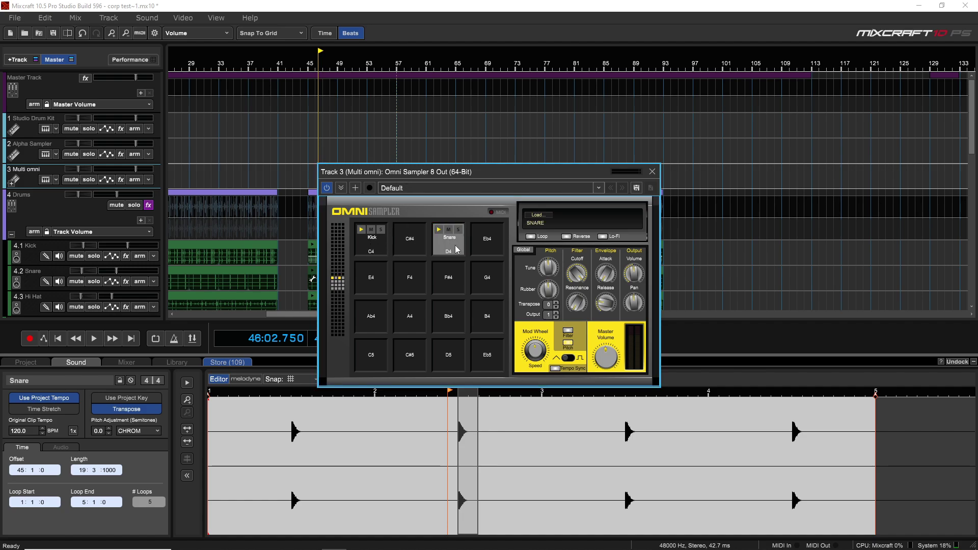
pyautogui.click(371, 249)
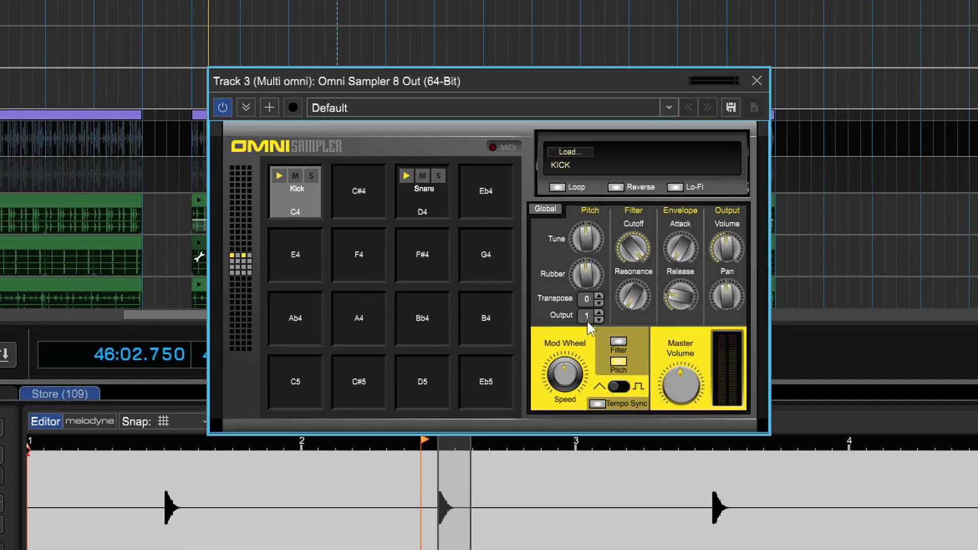
pyautogui.click(424, 208)
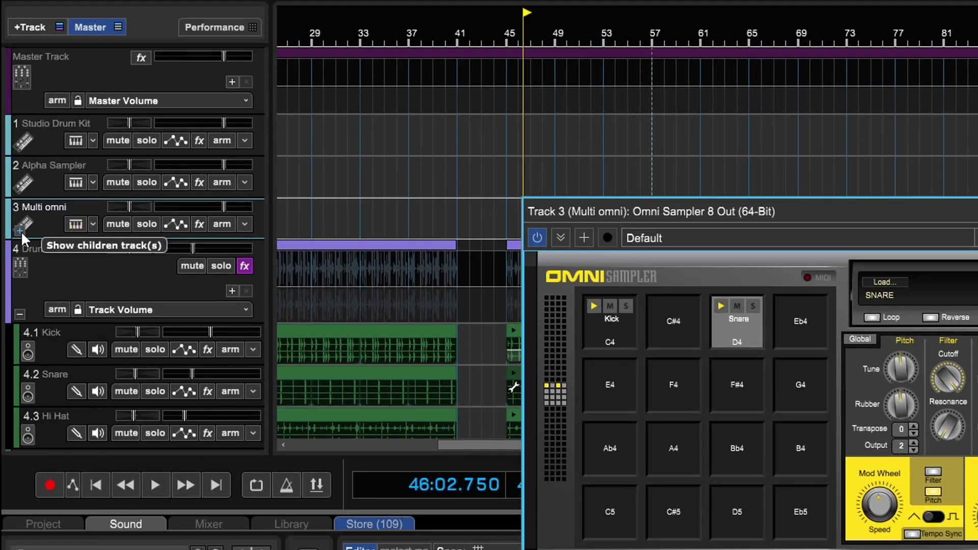
# Show the Multi omni track's child output tracks and check them against the snare pad's output setting.
pyautogui.click(20, 230)
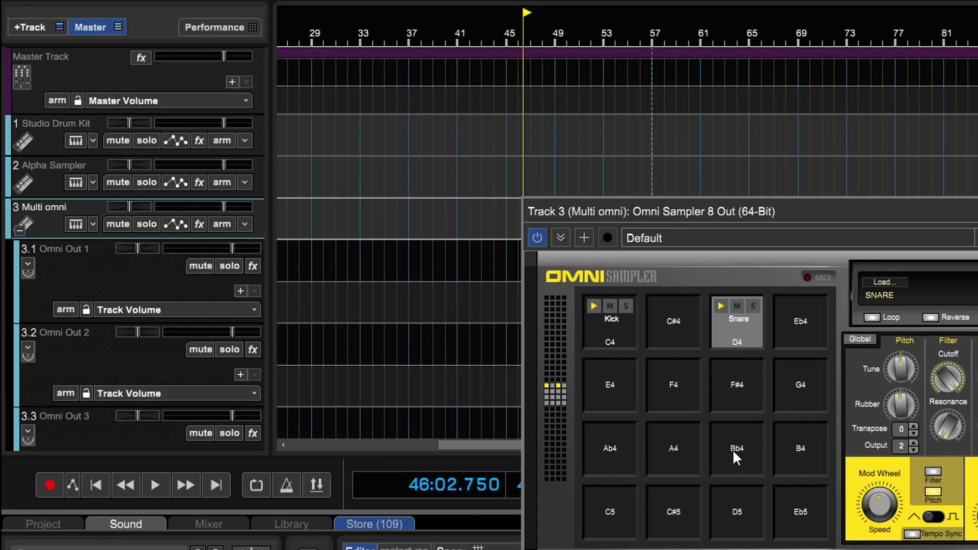
pyautogui.click(906, 445)
pyautogui.scroll(-2, 125, 281)
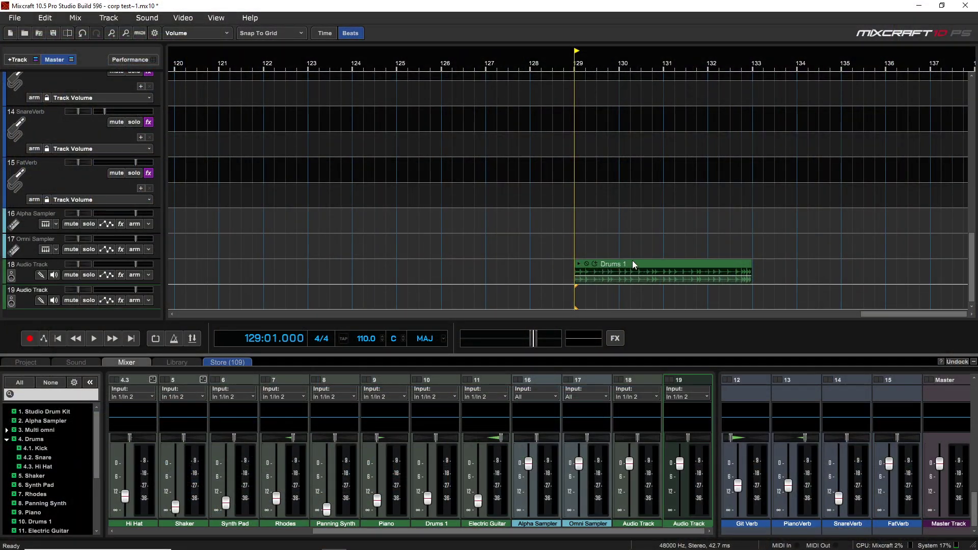
# Audition the Drums 1 clip on track 18 from bar 129.
pyautogui.click(610, 263)
pyautogui.press('space')
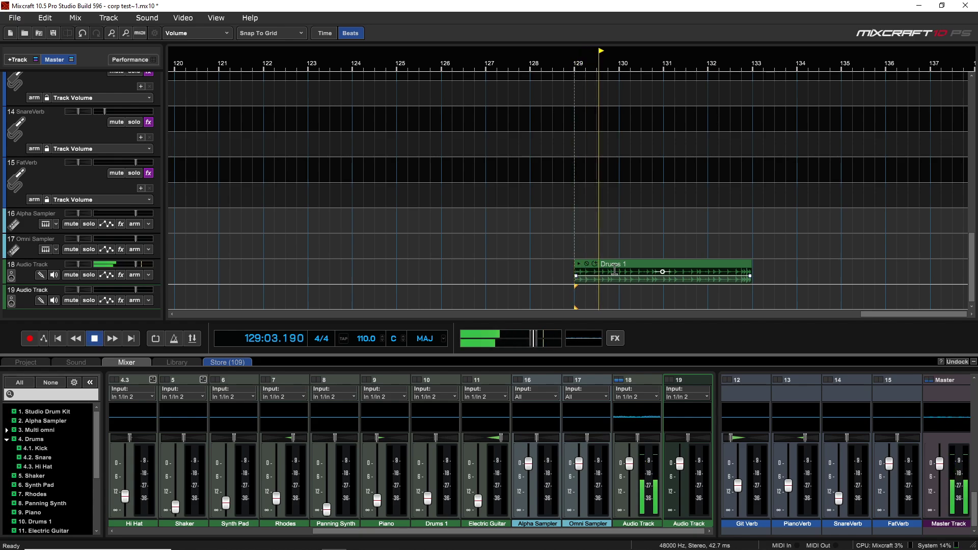
pyautogui.press('space')
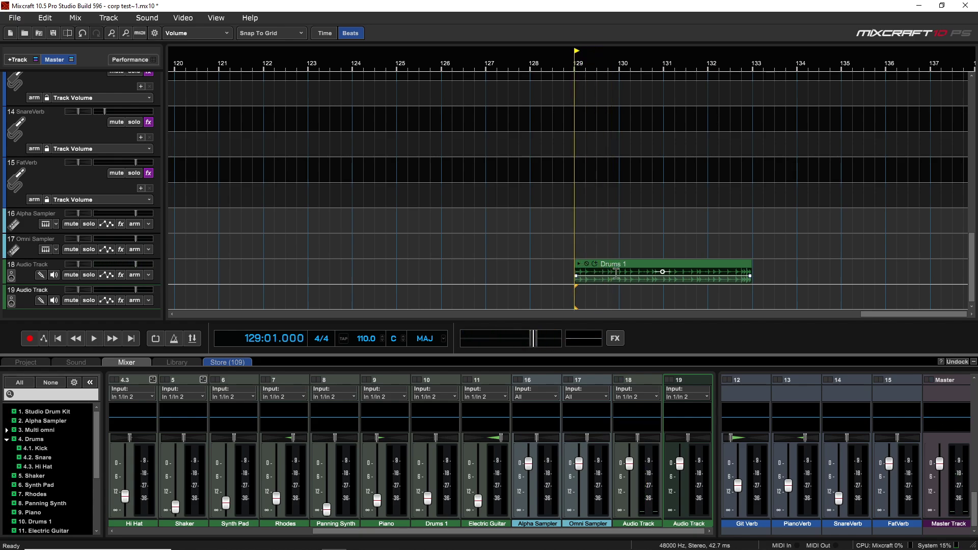
# Open the Drums 1 clip in the Slicer and set it to slice by beats at 1/8 notes.
pyautogui.doubleClick(640, 263)
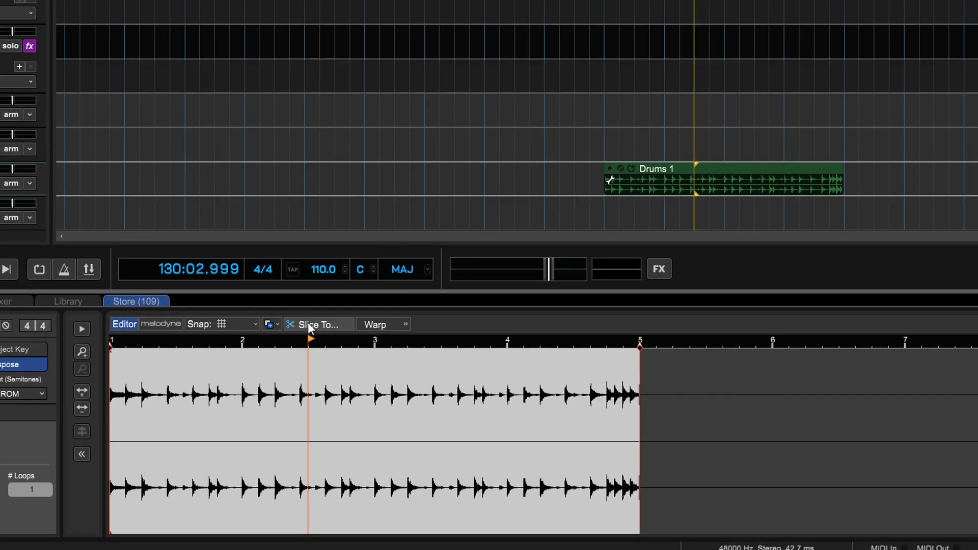
pyautogui.click(330, 329)
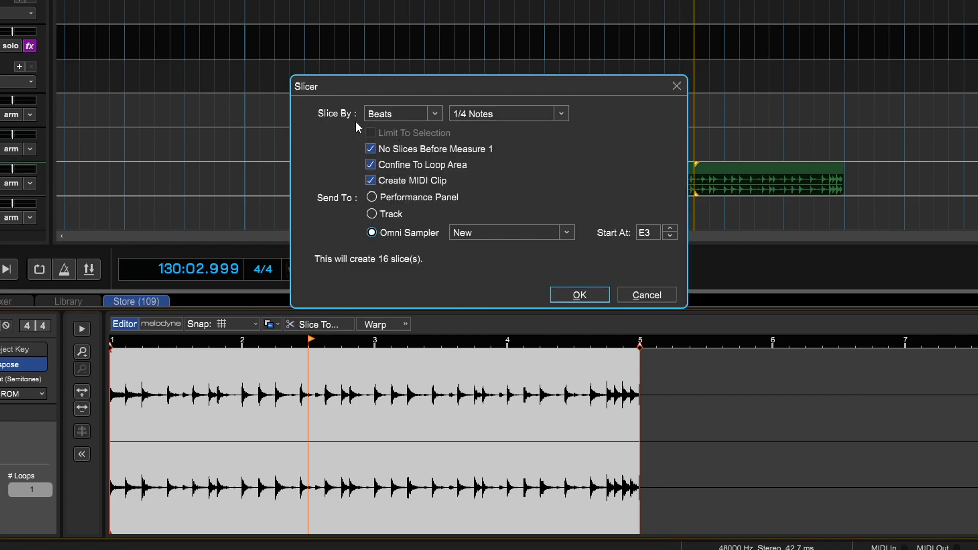
pyautogui.click(414, 115)
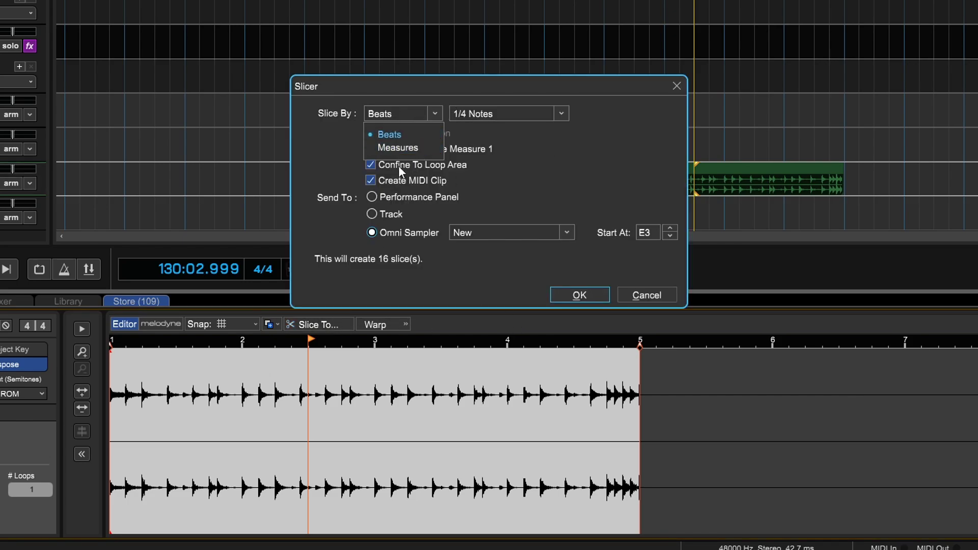
pyautogui.click(417, 115)
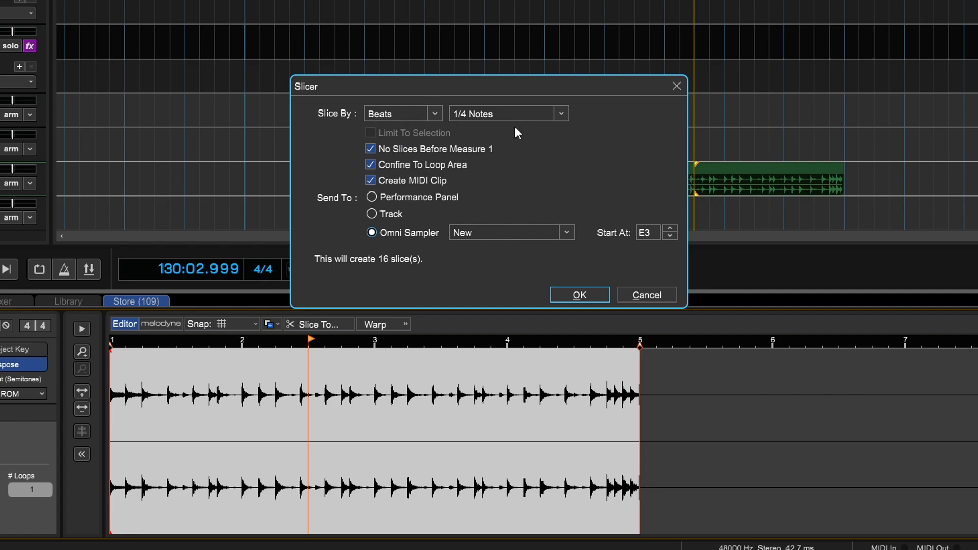
pyautogui.click(497, 120)
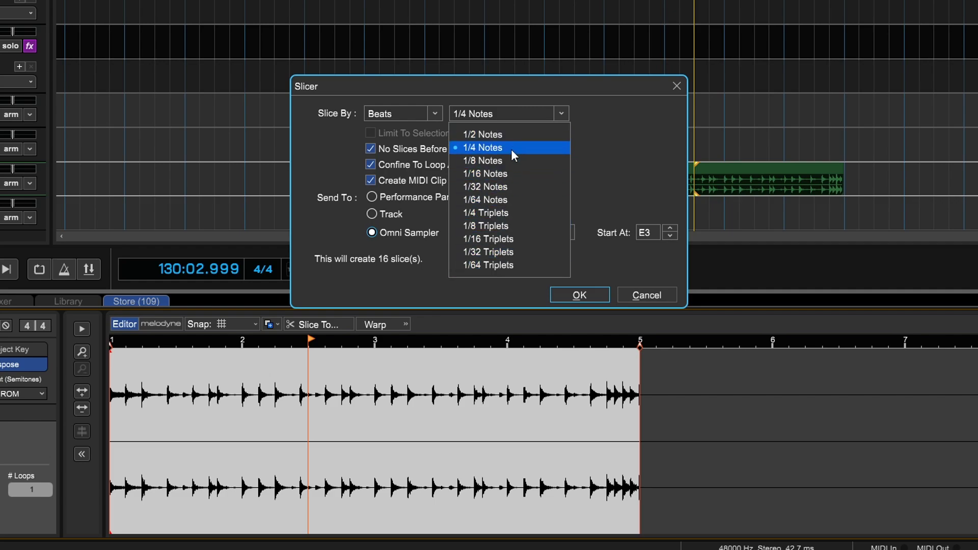
pyautogui.click(487, 160)
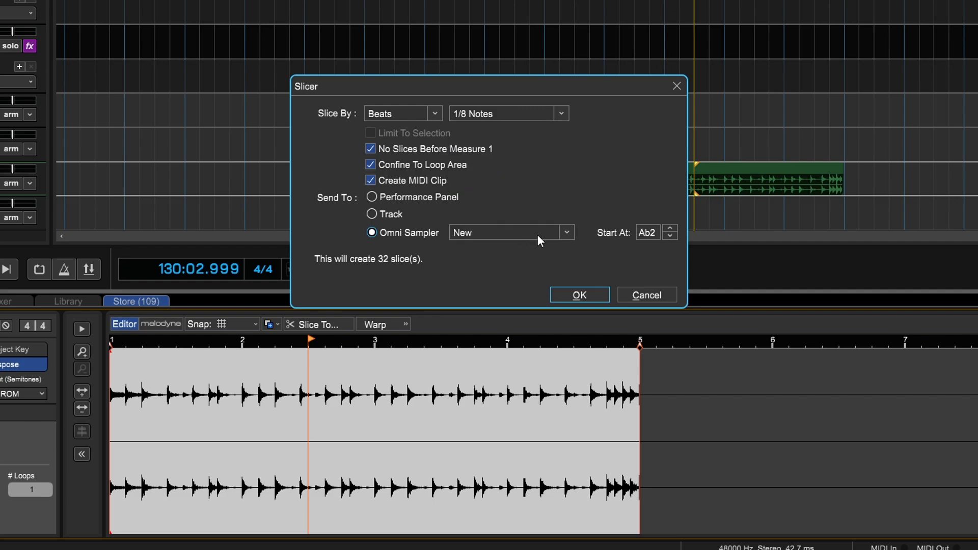
# Slice Drums 1 to a New Multi Out Omni Sampler with the slices starting at C3.
pyautogui.doubleClick(654, 231)
pyautogui.write('c3')
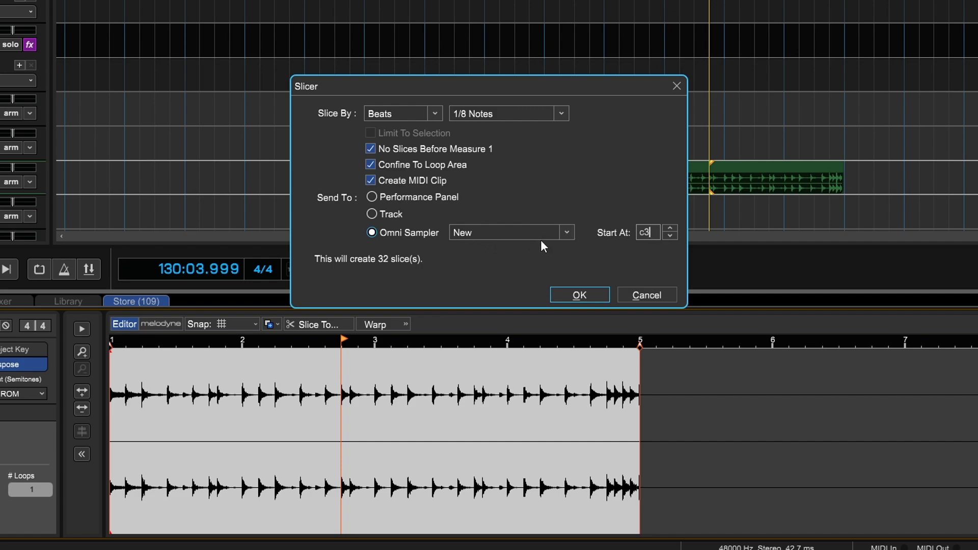
pyautogui.click(564, 232)
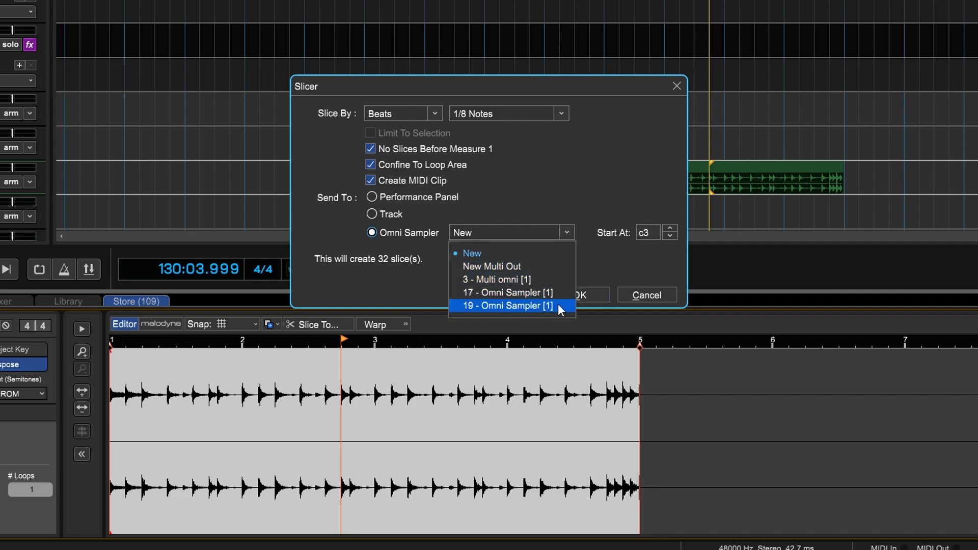
pyautogui.click(496, 270)
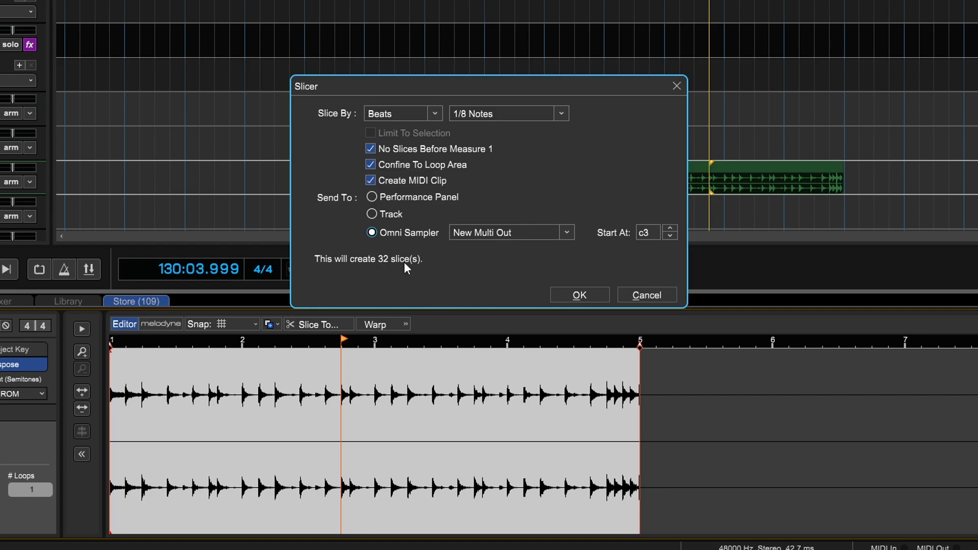
pyautogui.click(578, 296)
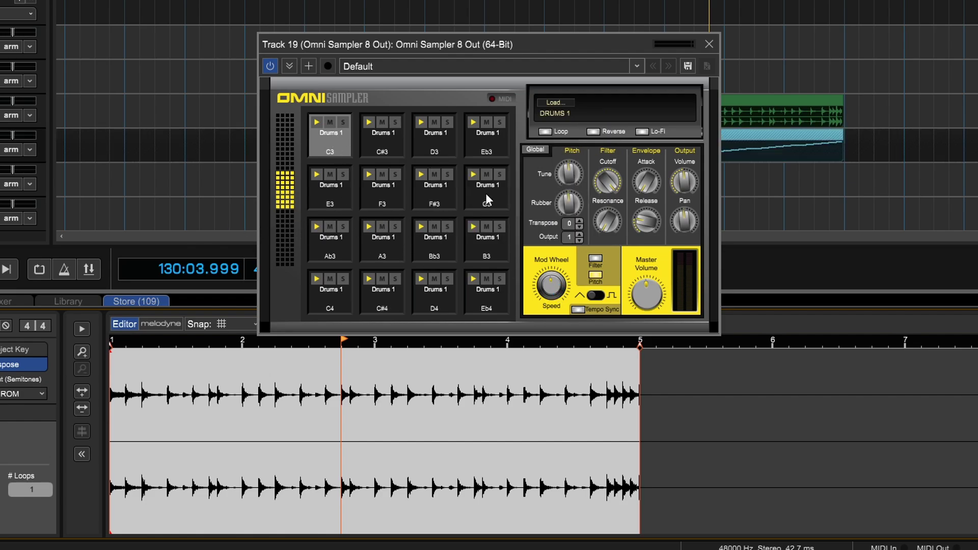
# Solo the new Omni Sampler 8 Out track and play its sliced Drums 1 MIDI clip from bar 129.
pyautogui.click(313, 142)
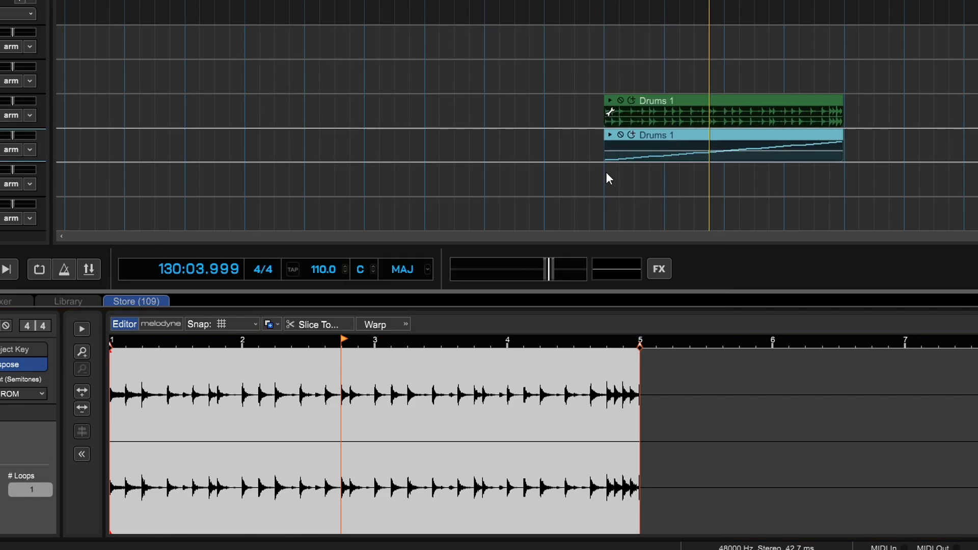
pyautogui.click(605, 170)
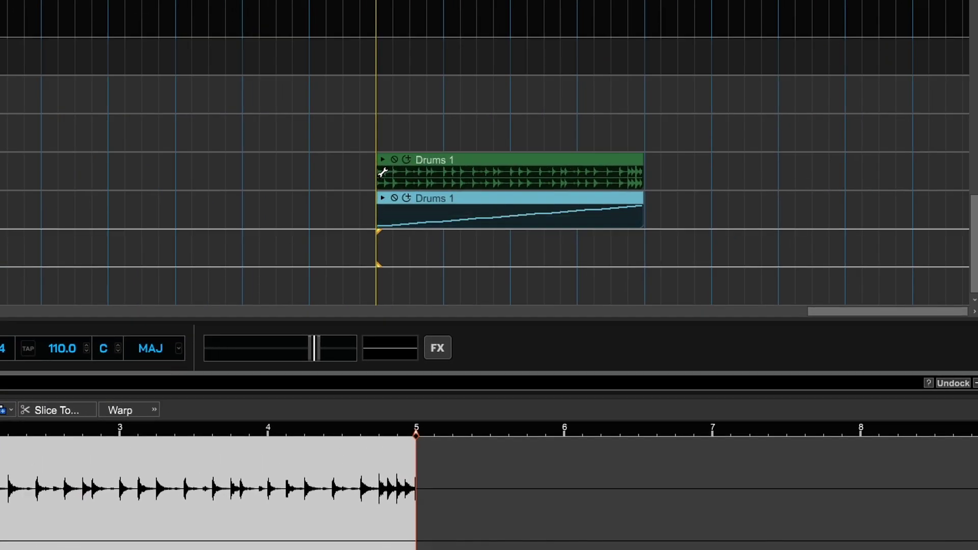
pyautogui.hotkey('alt', 'm')
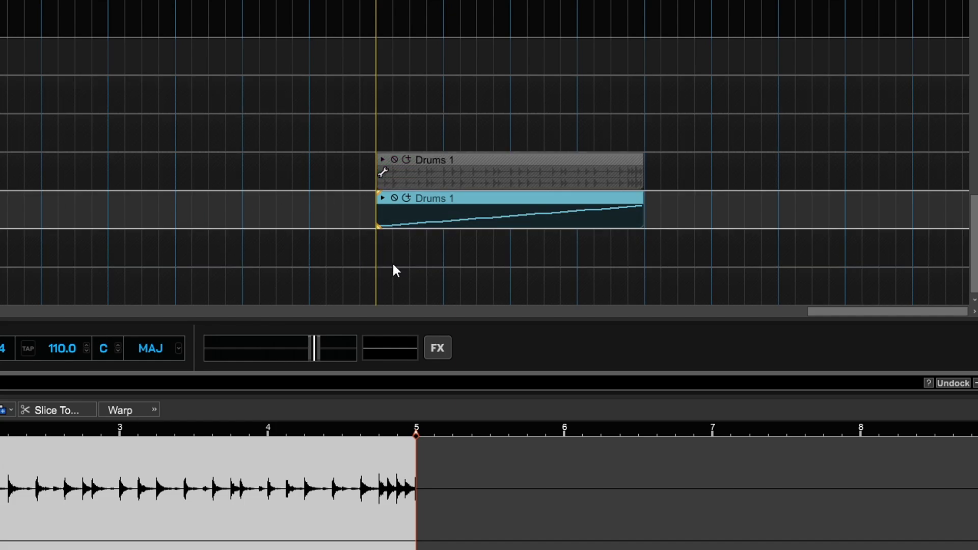
pyautogui.press('space')
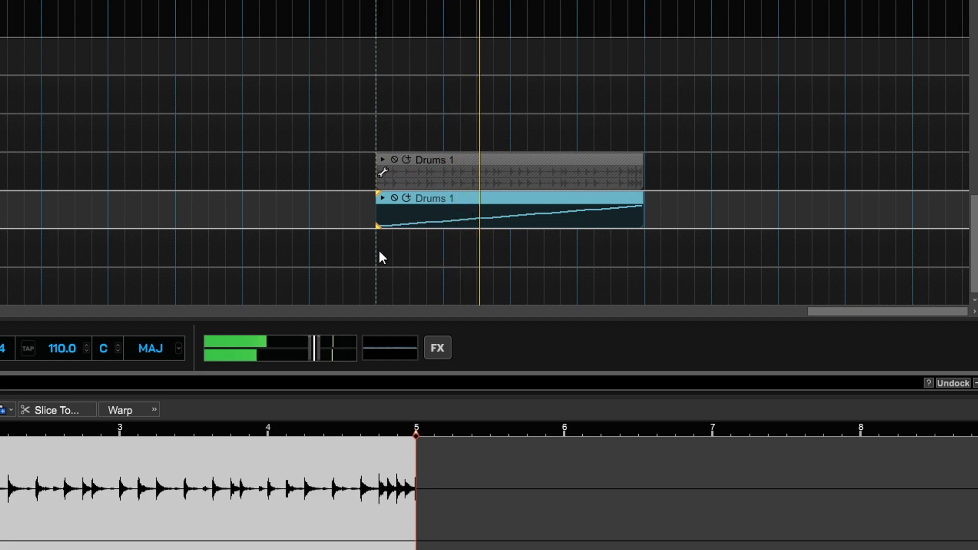
pyautogui.press('space')
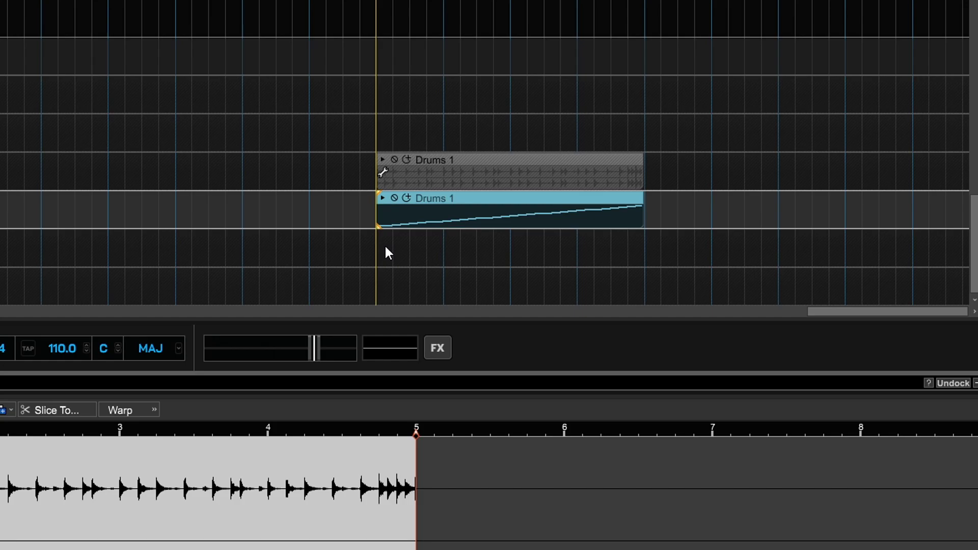
# Open the sliced Drums 1 MIDI clip's notes and show the child output tracks of the track 19 Omni Sampler.
pyautogui.click(478, 200)
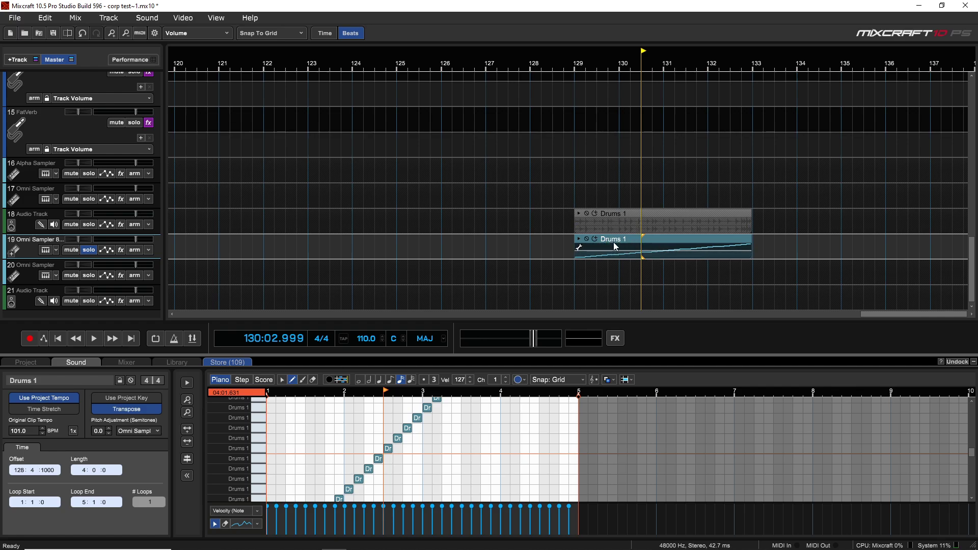
pyautogui.click(14, 250)
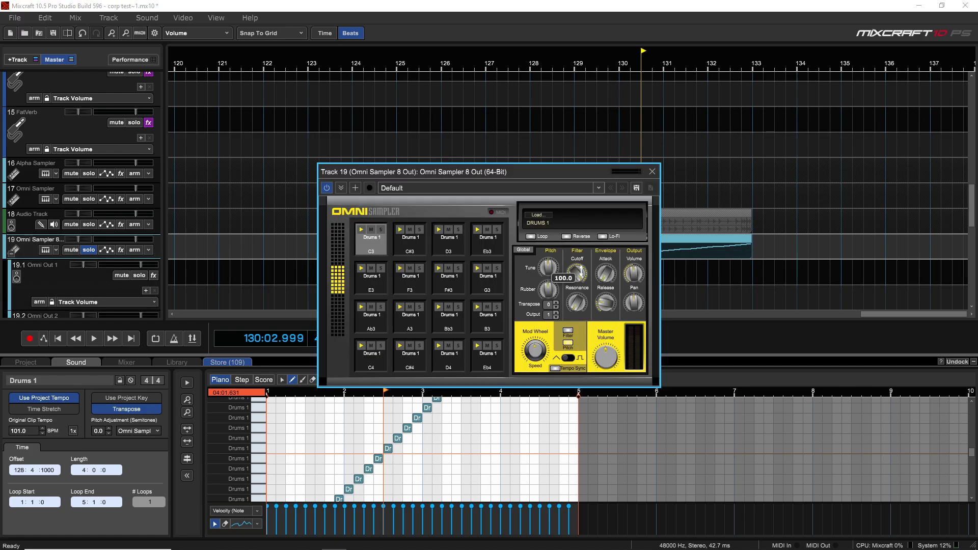